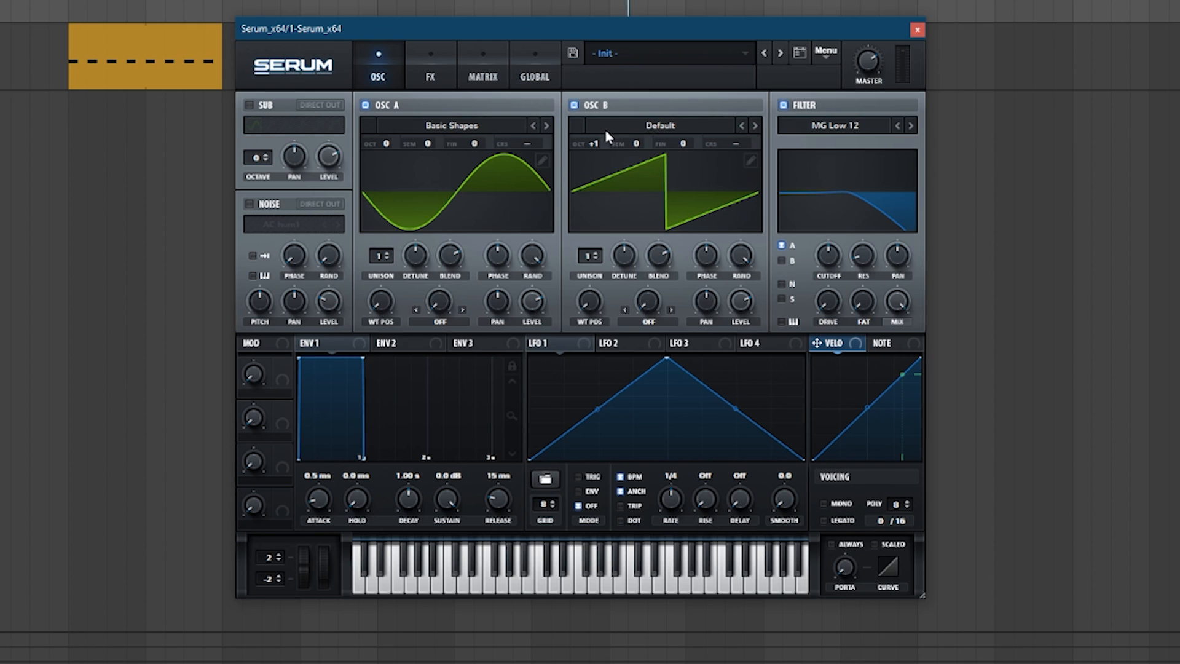
Load the analog Basic Shapes wavetable into oscillator B.
mouse_move(660, 169)
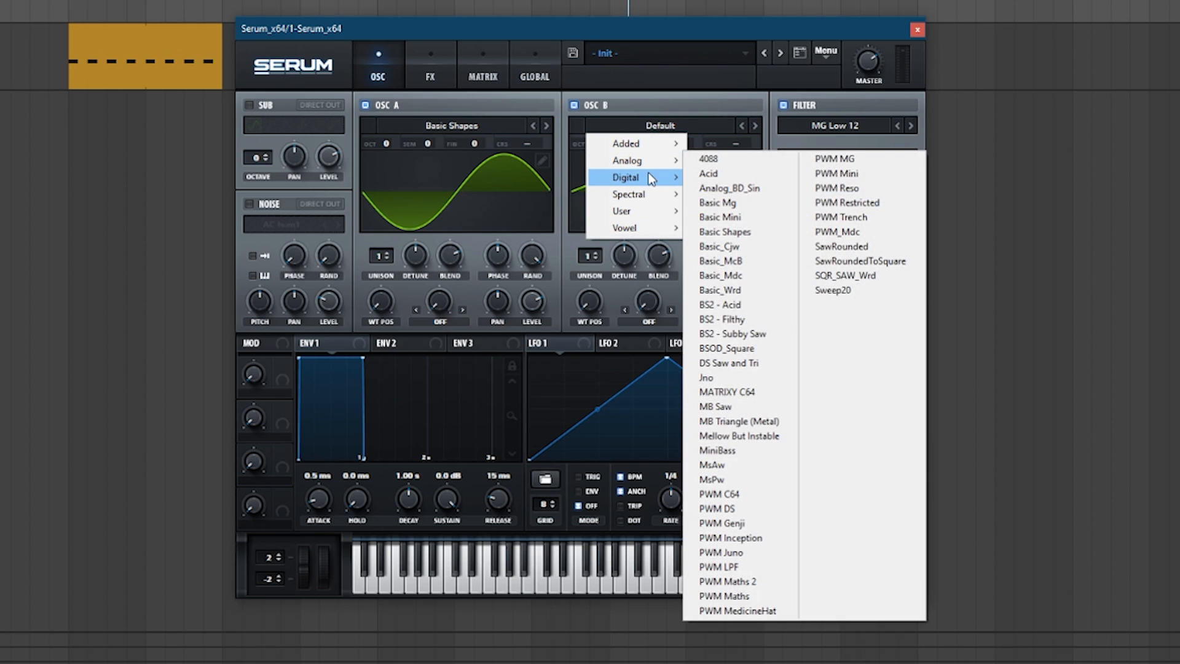
click(711, 232)
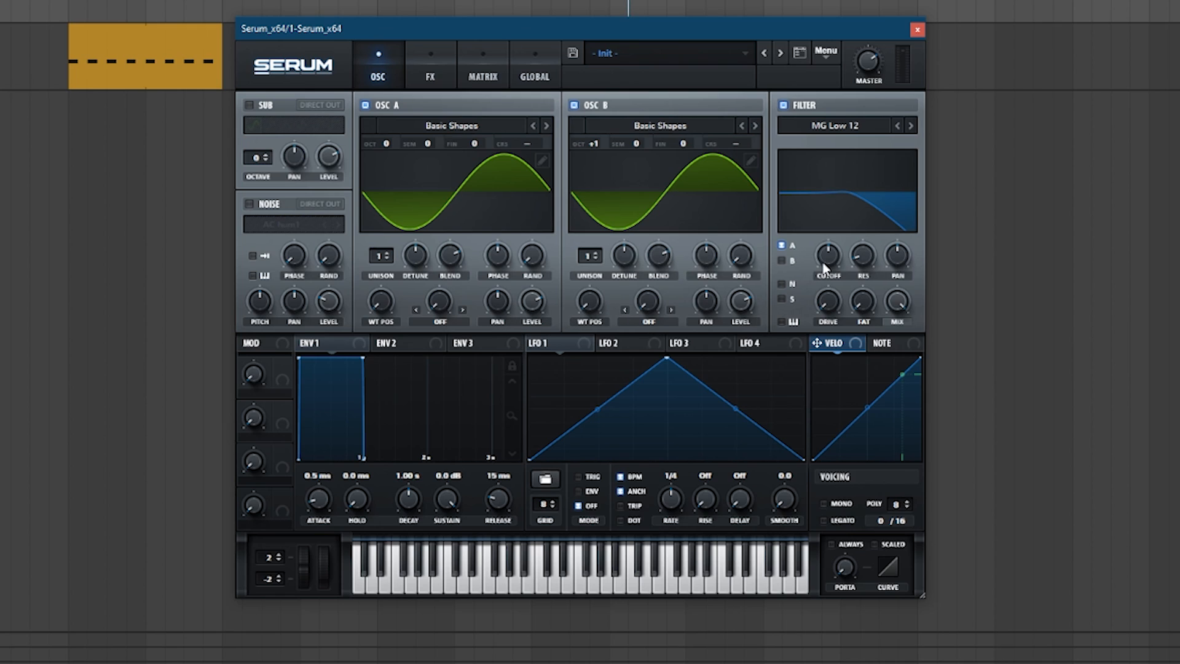
Set the filter to MG Low 24 with the cutoff fully down, and modulate the cutoff with Envelope 3 at 0% sustain.
click(499, 343)
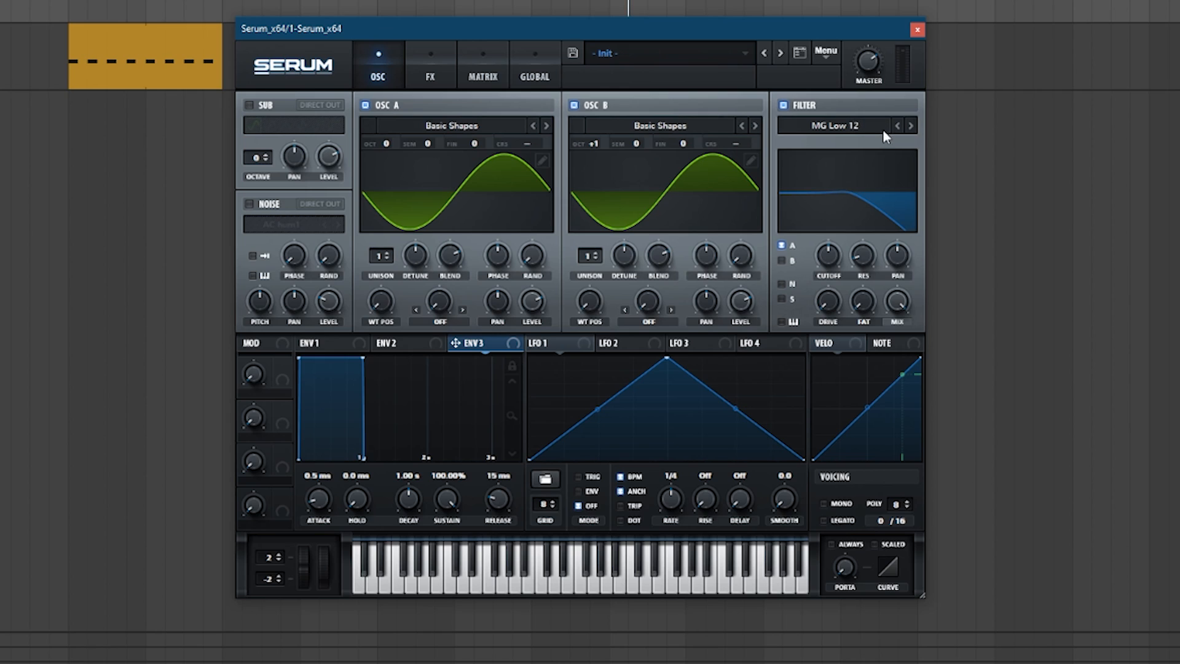
click(911, 126)
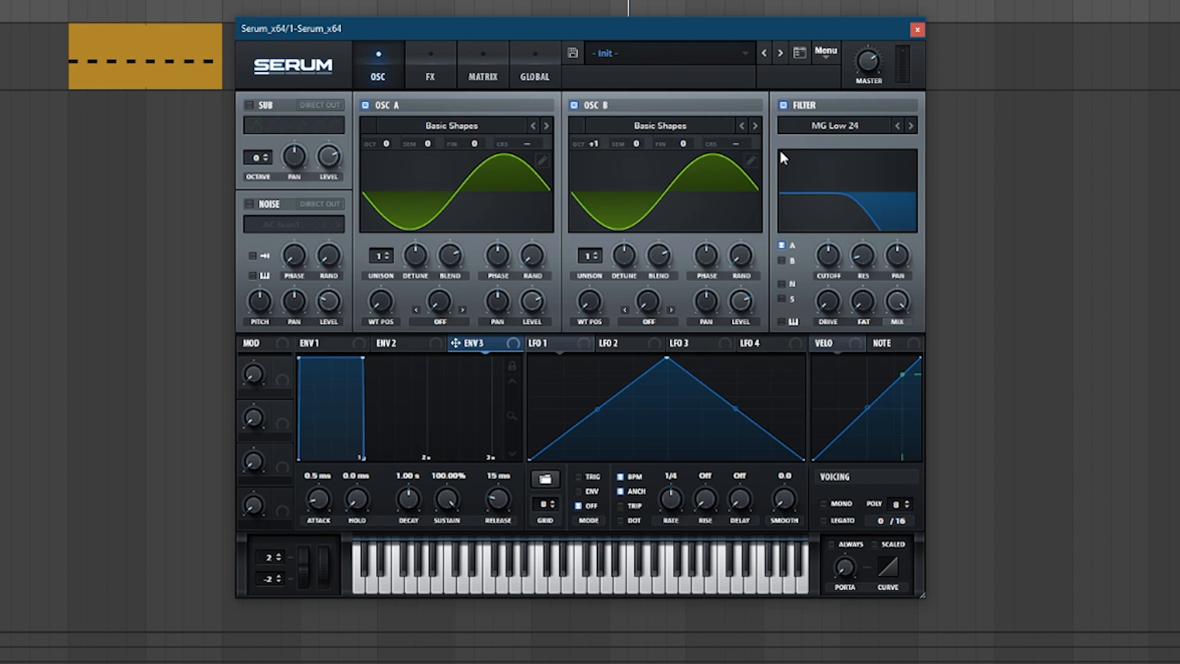
drag(829, 254, 832, 370)
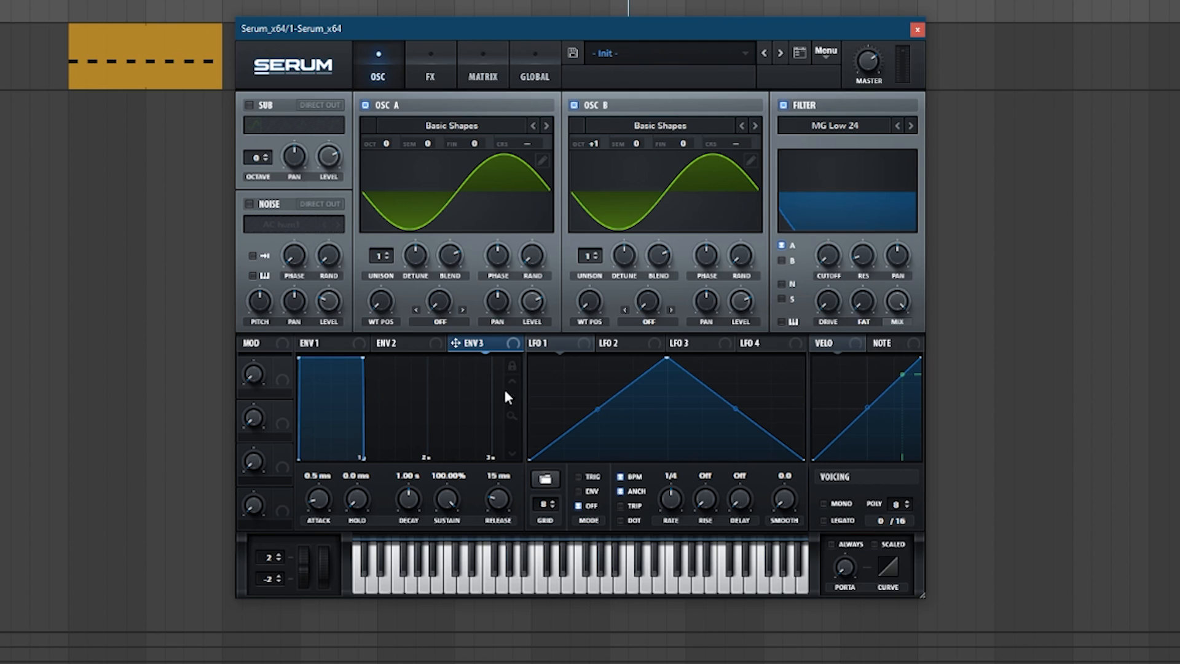
drag(455, 345, 815, 243)
drag(444, 501, 444, 623)
Play the pattern to audition the sound with the filter envelope.
key(space)
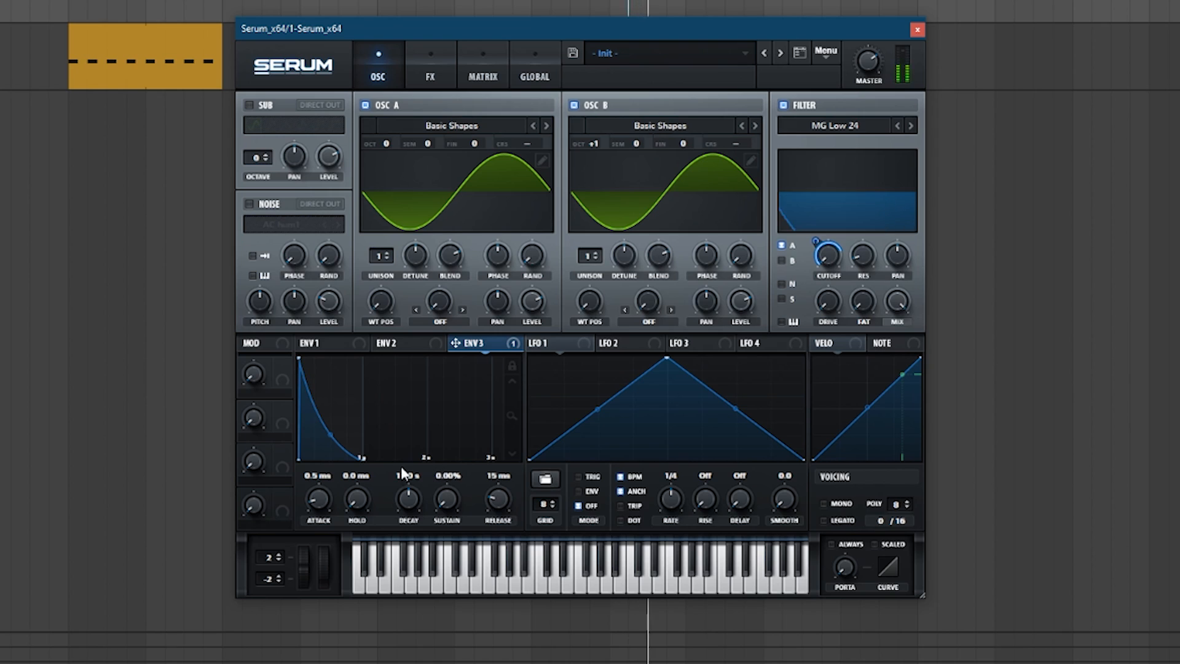
key(space)
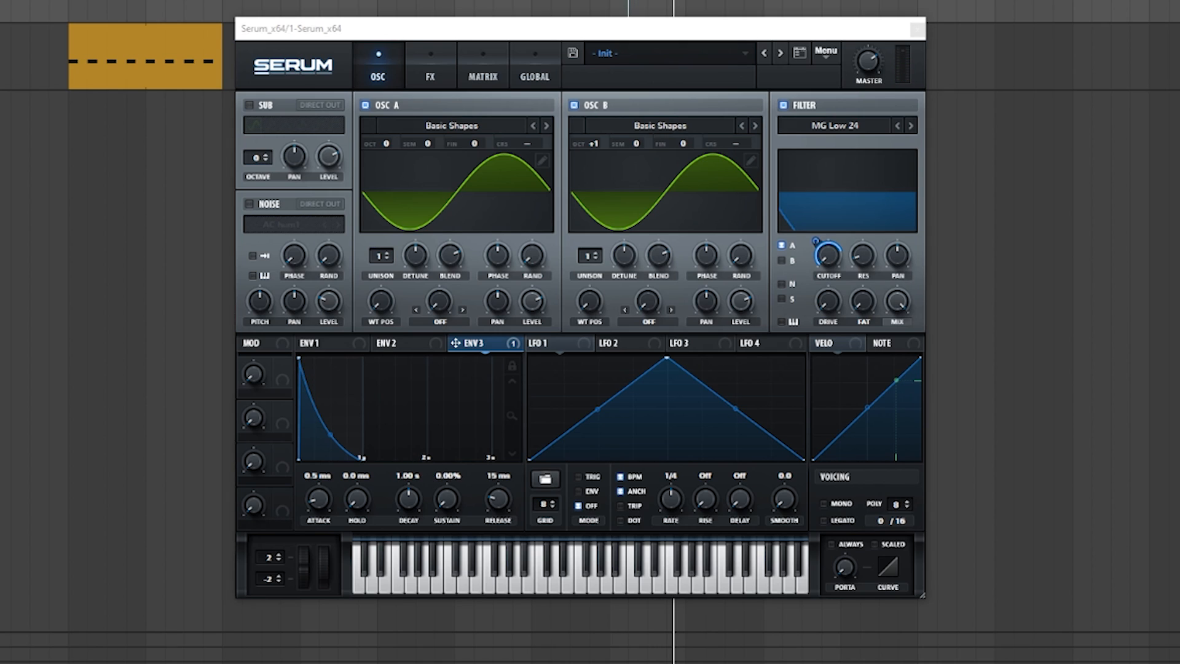
key(space)
key(space)
key(space)
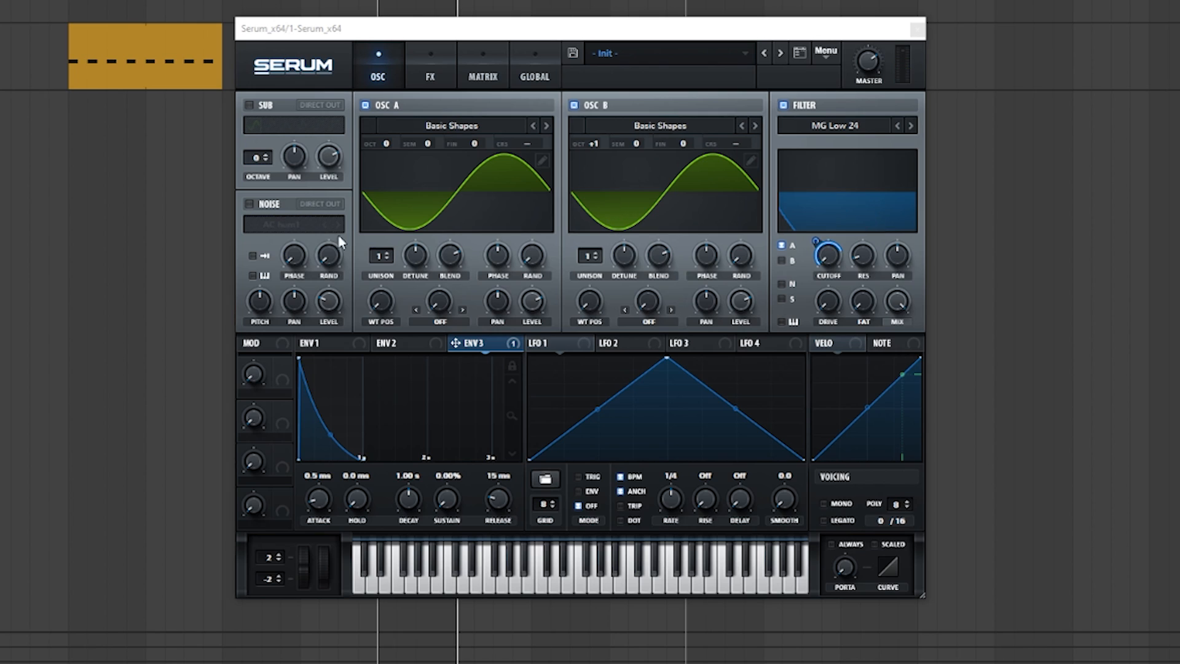
Turn down oscillator B's level, set oscillator A's warp mode to FM (from B) and raise the FM amount.
click(739, 306)
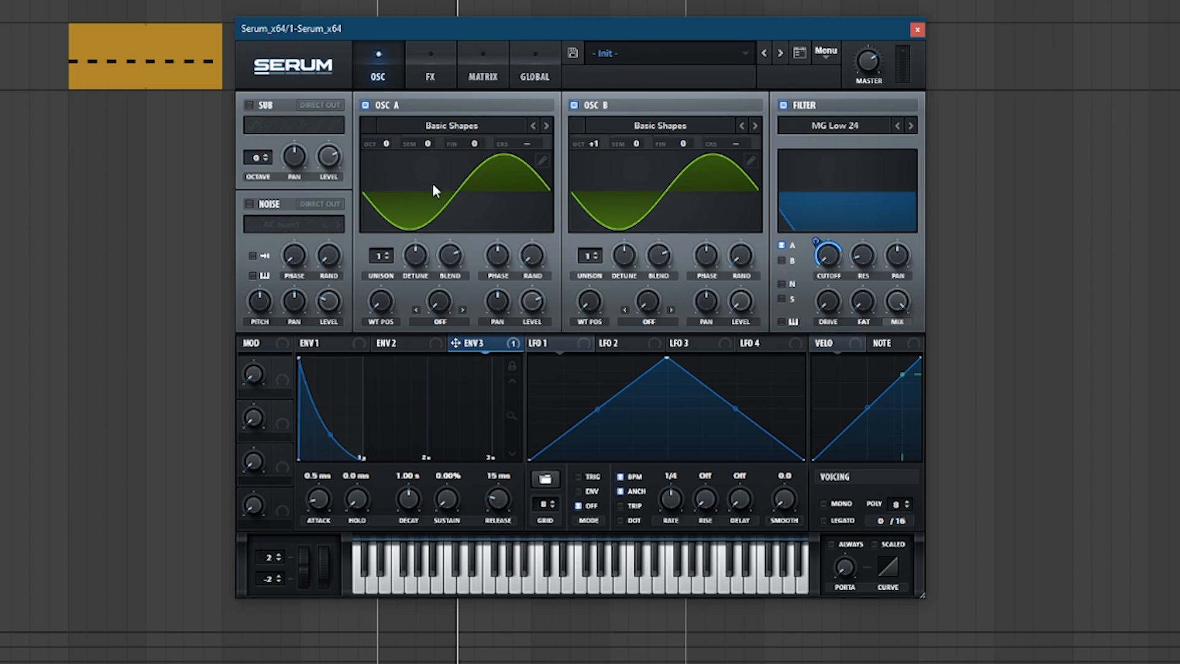
click(440, 320)
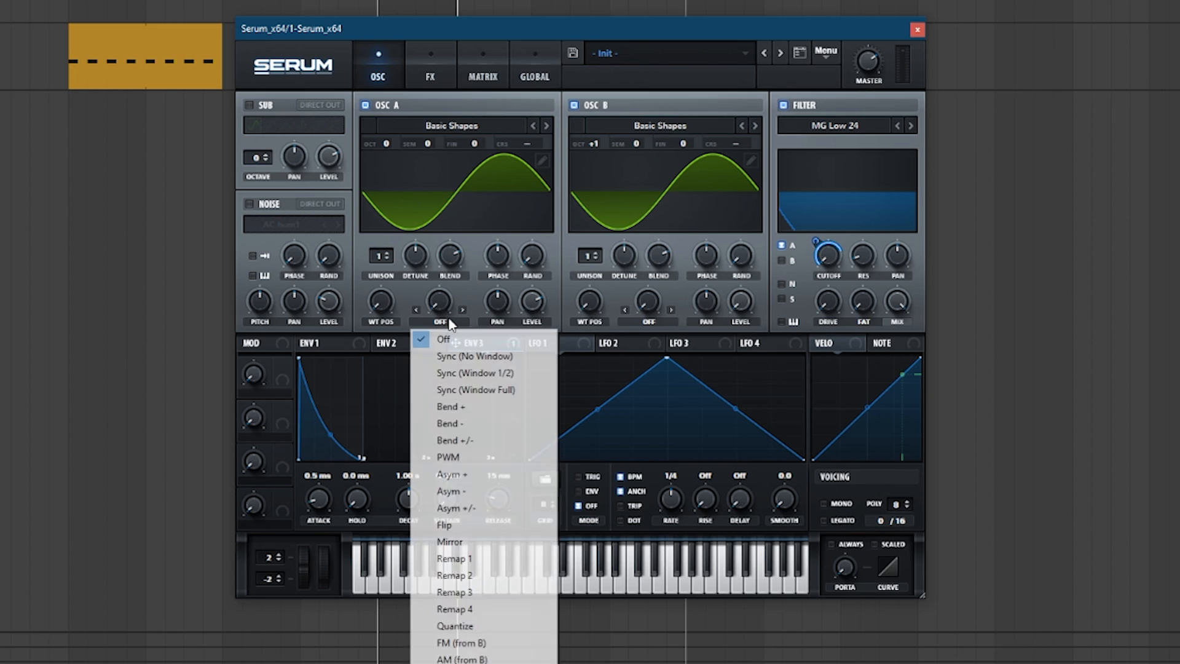
click(460, 639)
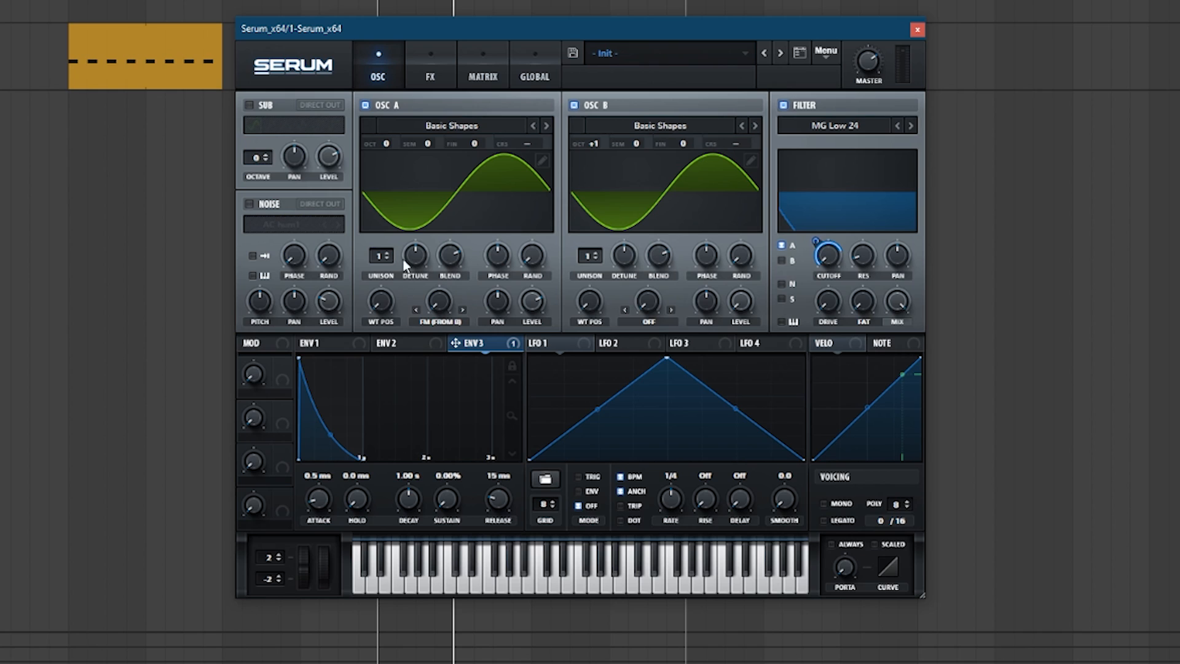
drag(435, 303, 450, 201)
Enable the sub oscillator with direct out, and modulate oscillator A's and the sub's levels with Envelope 2 at 0% sustain and a flatter decay curve.
click(248, 105)
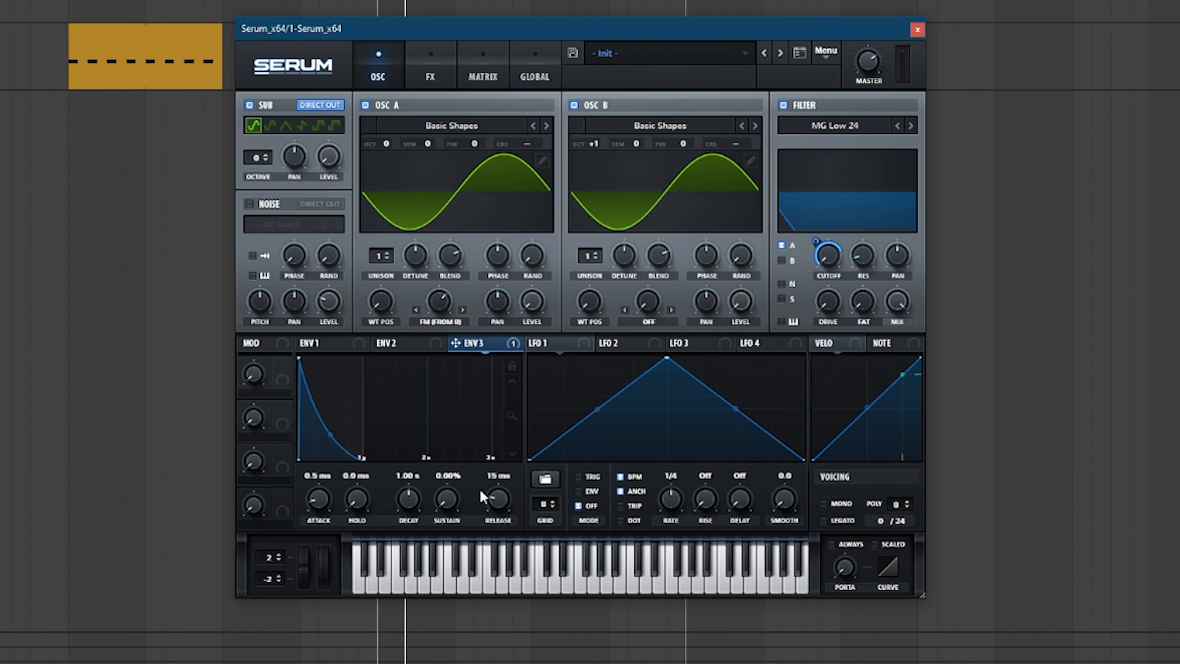
click(404, 349)
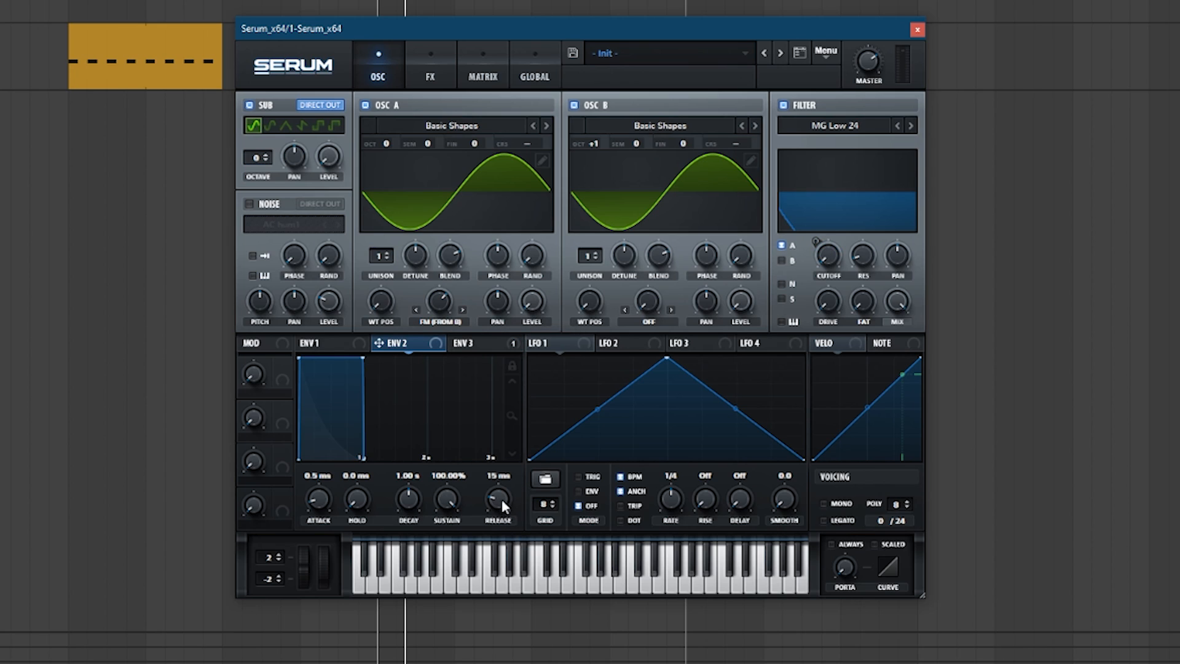
drag(453, 501, 453, 590)
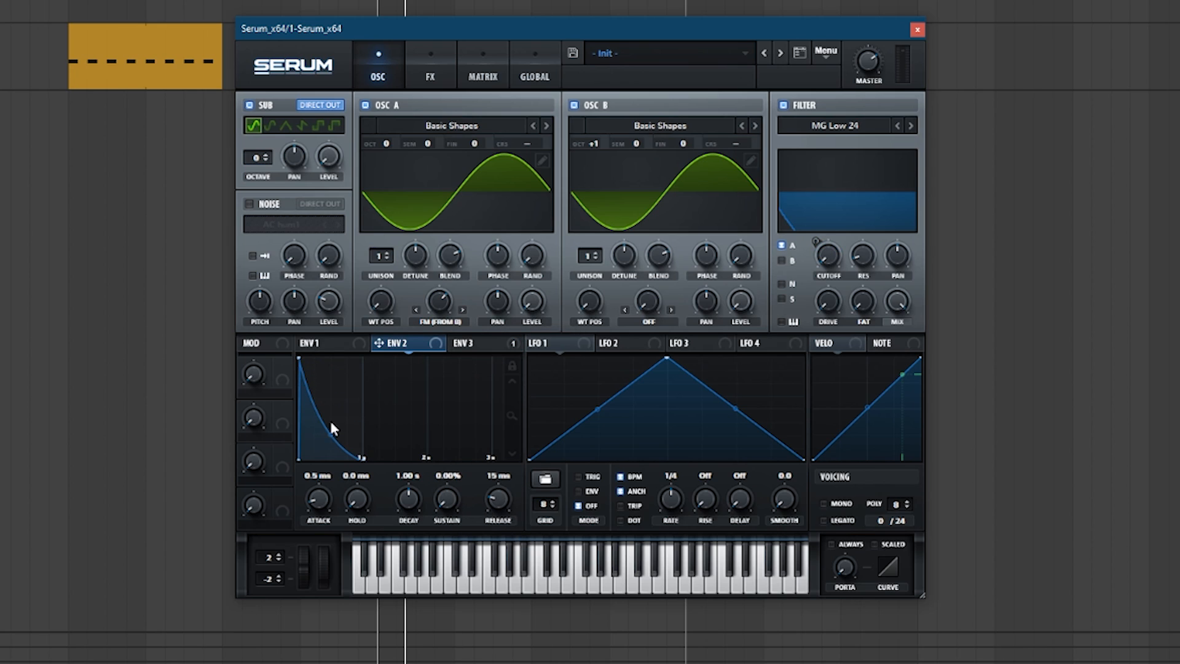
drag(332, 434, 334, 427)
drag(518, 296, 515, 308)
drag(378, 343, 318, 149)
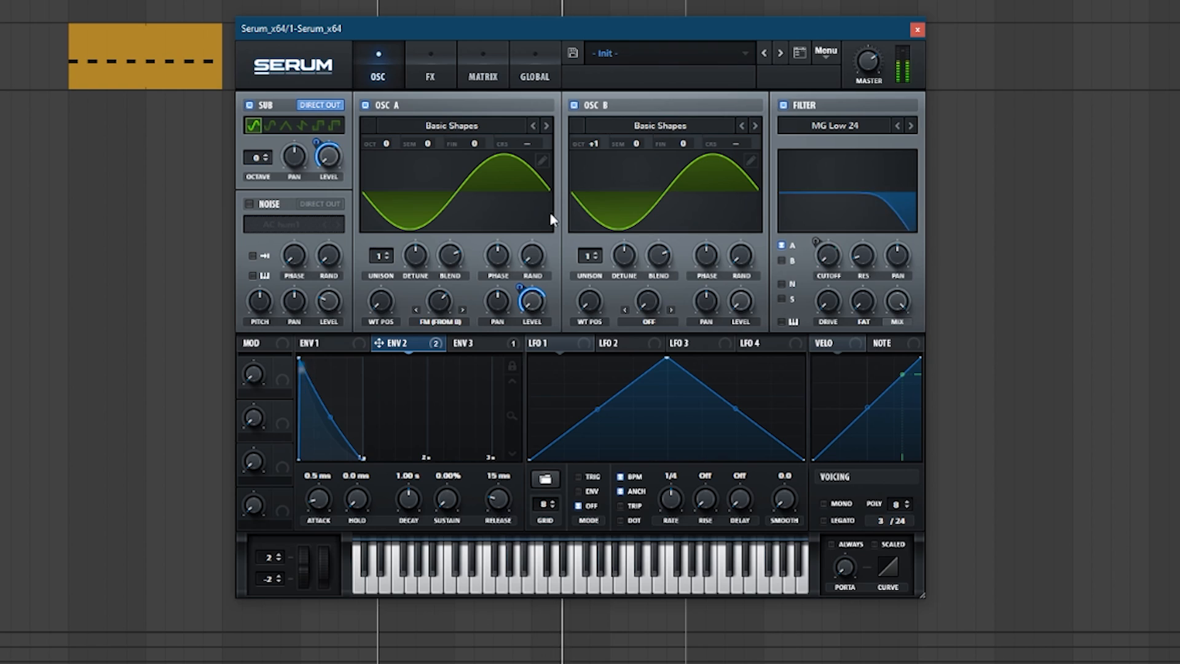
Make Envelope 3's decay curve steeper and listen to the pattern.
click(486, 345)
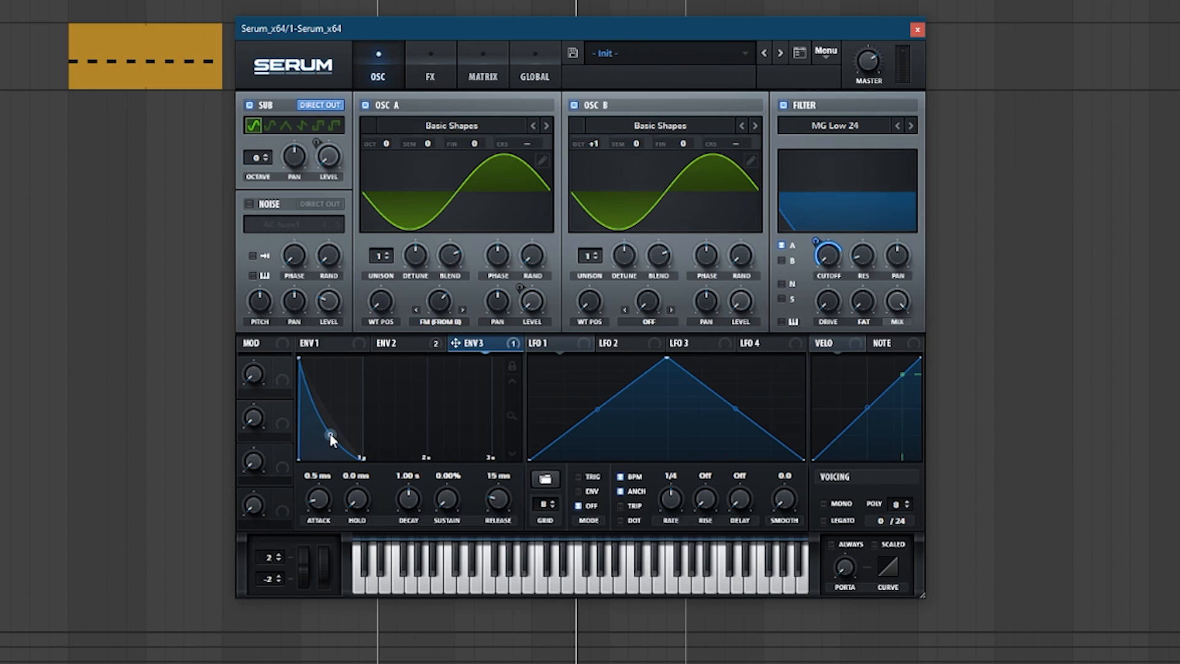
drag(330, 436, 327, 437)
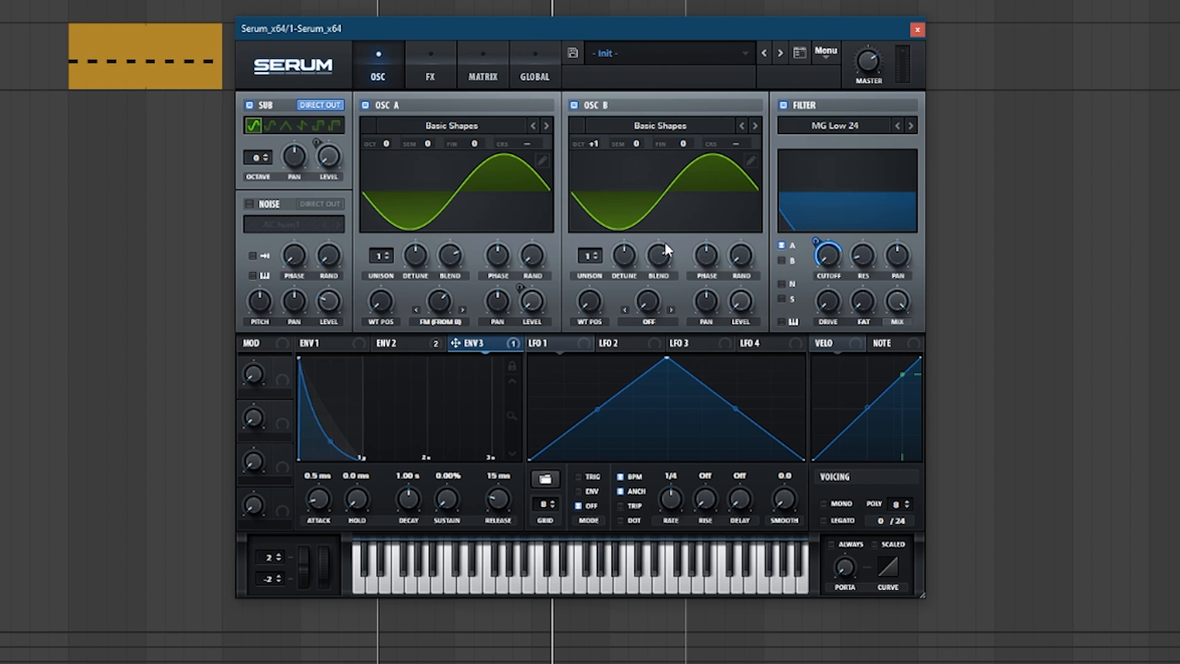
key(space)
Lower oscillator B's phase, and give both oscillators 2 unison voices with reduced detune.
drag(705, 261, 706, 264)
click(386, 252)
click(593, 254)
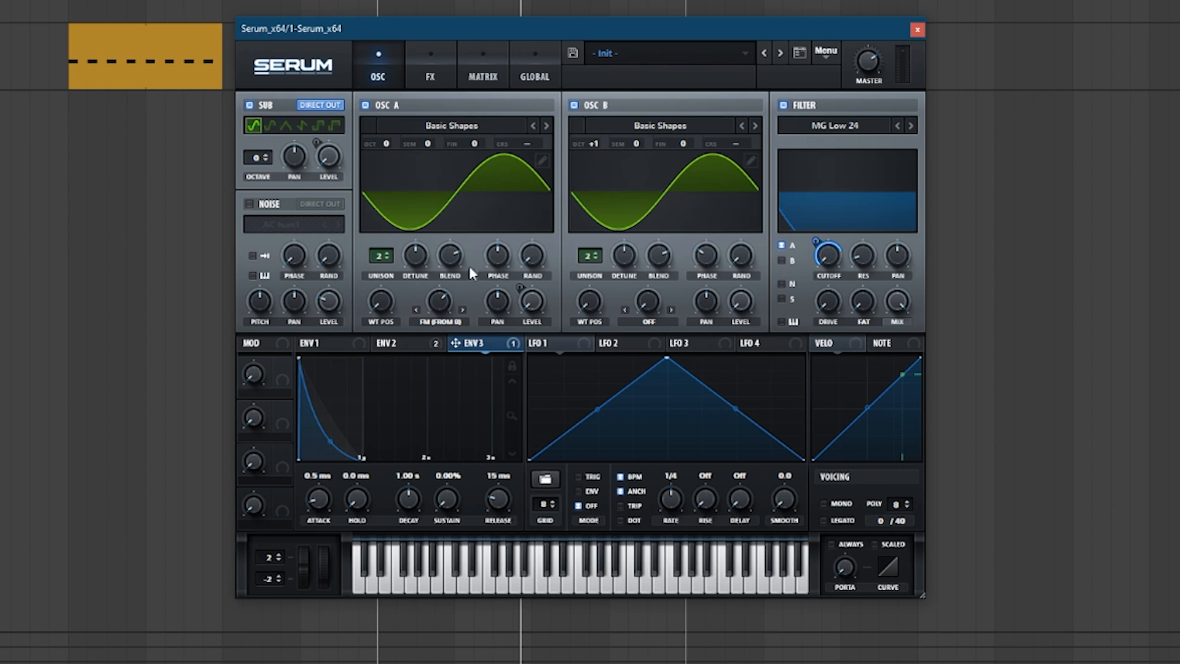
drag(421, 260, 415, 309)
drag(623, 255, 625, 300)
key(space)
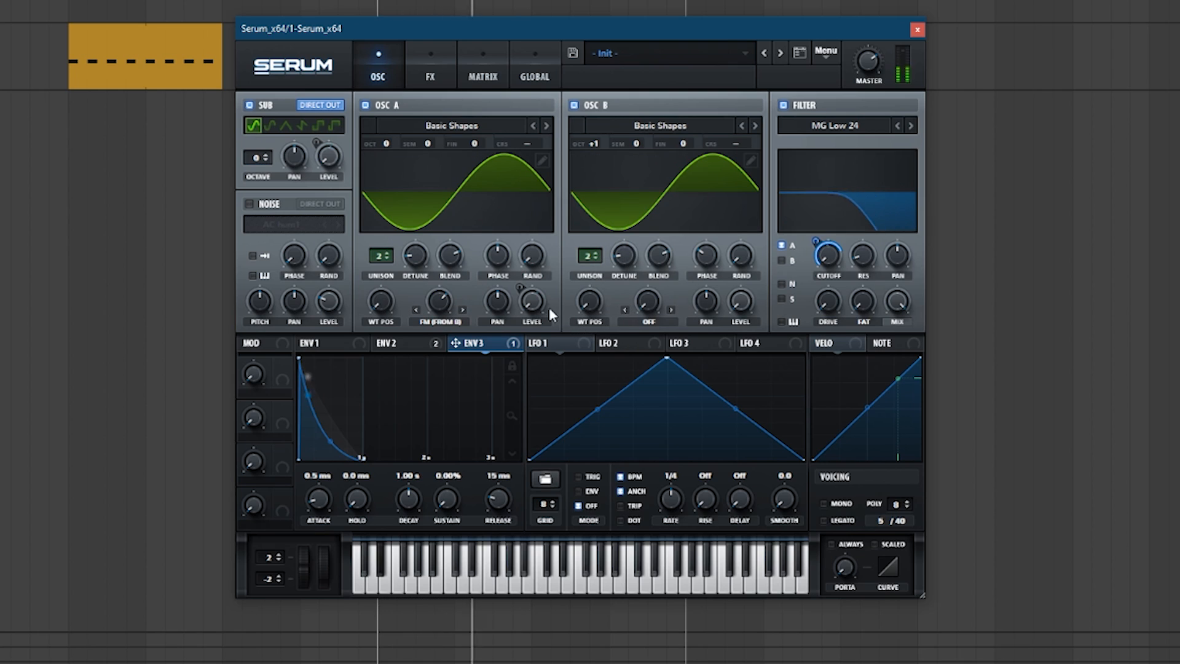
Add a multiband compressor effect and lower its threshold.
click(432, 69)
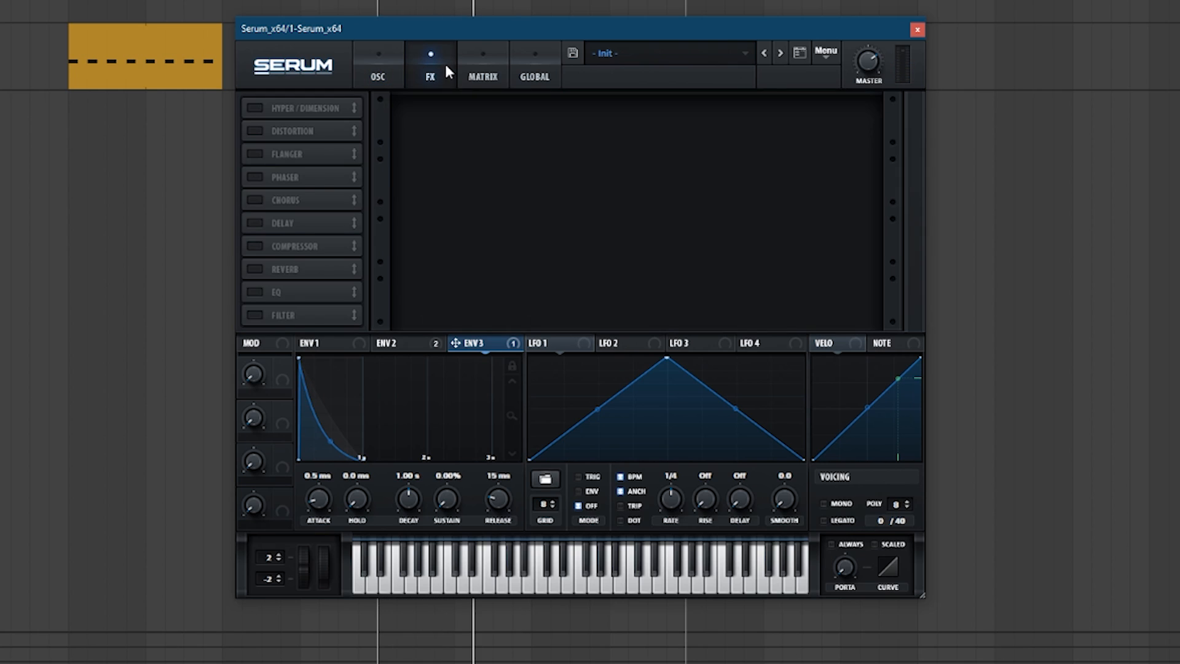
click(265, 246)
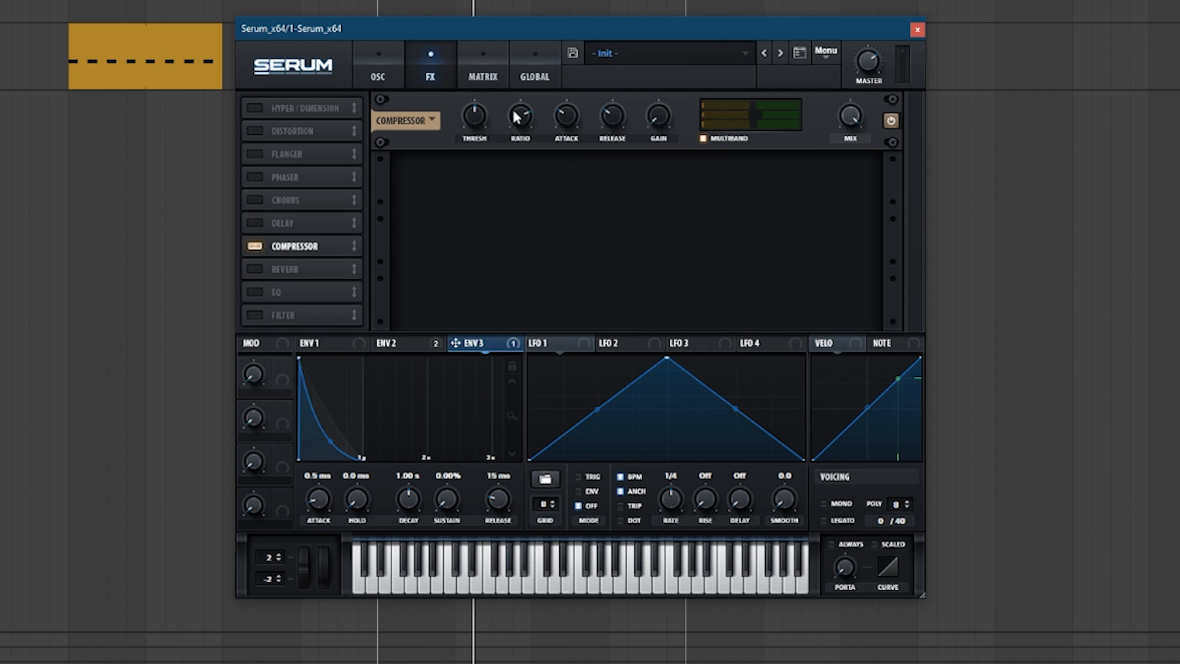
drag(477, 128, 474, 158)
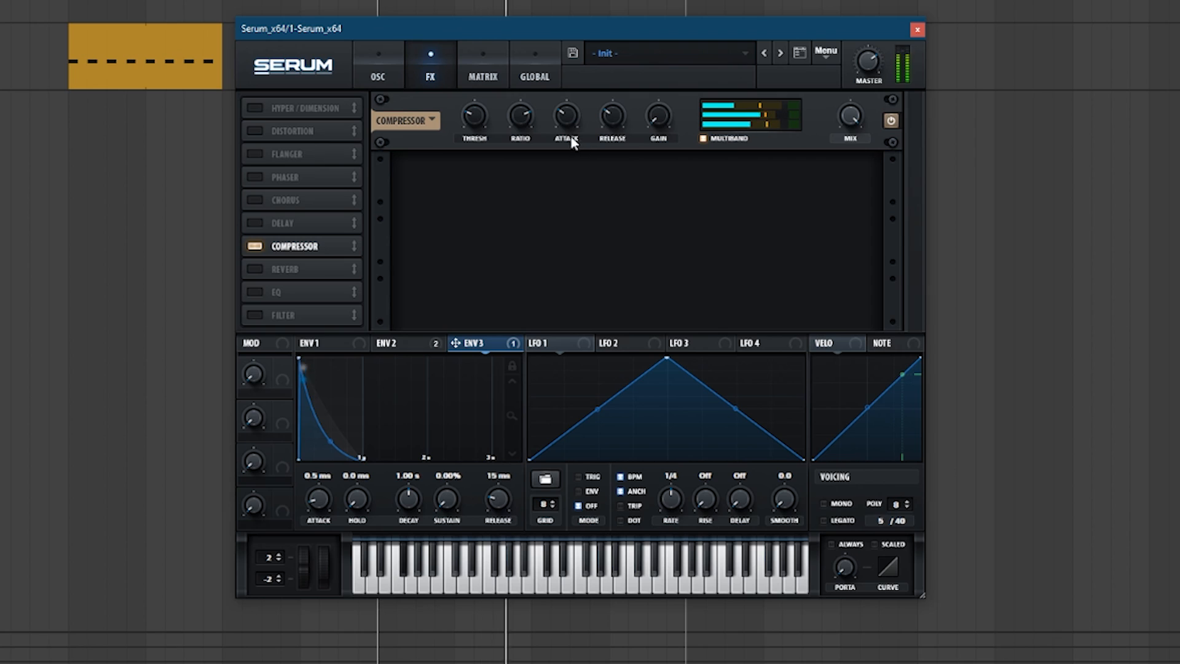
Add an EQ effect with peak shapes on the low and high bands, boosting both and adjusting their frequency and Q.
click(258, 292)
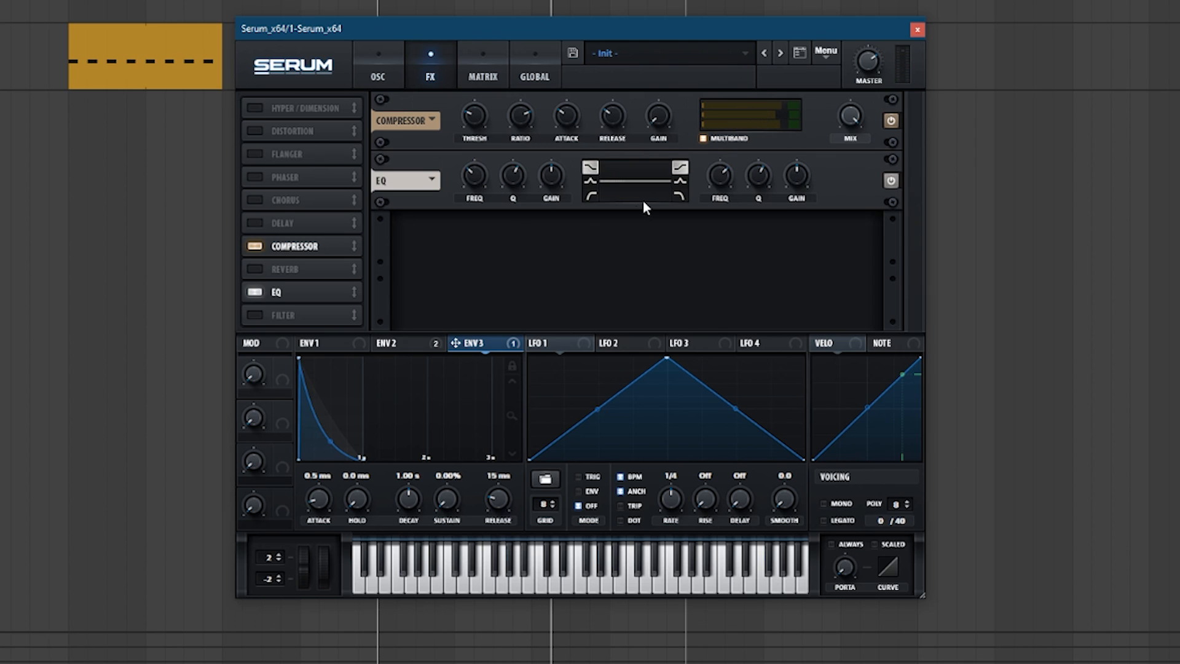
click(589, 182)
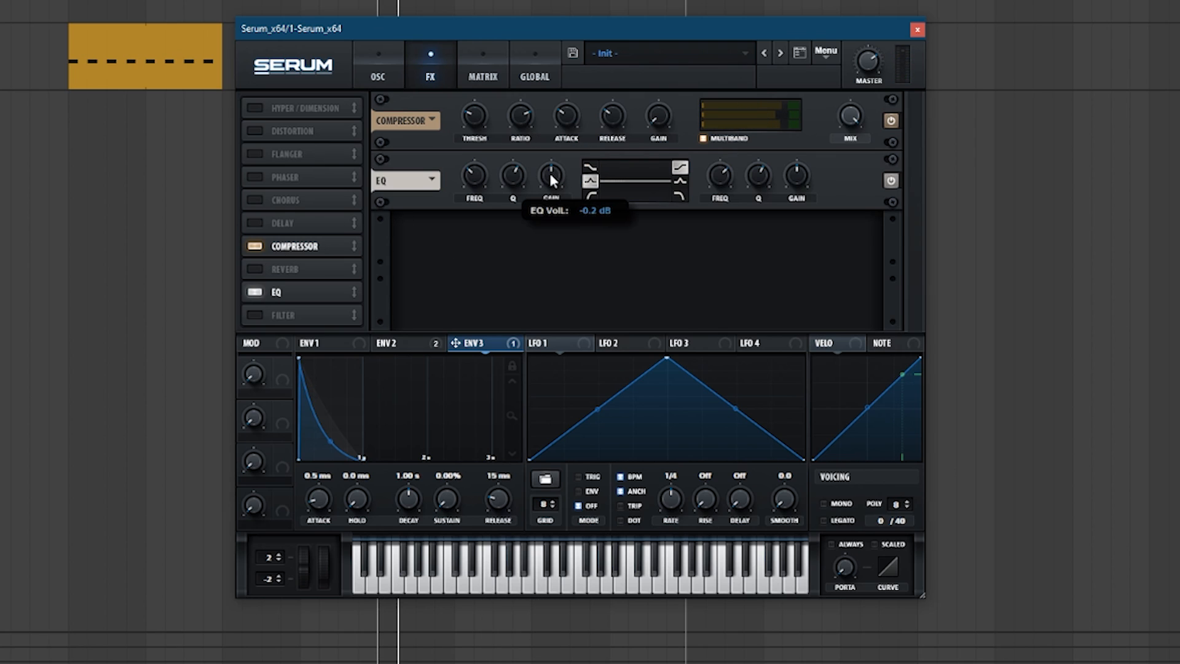
mouse_move(515, 160)
mouse_down()
mouse_move(500, 190)
mouse_move(481, 189)
mouse_move(523, 146)
mouse_up()
key(space)
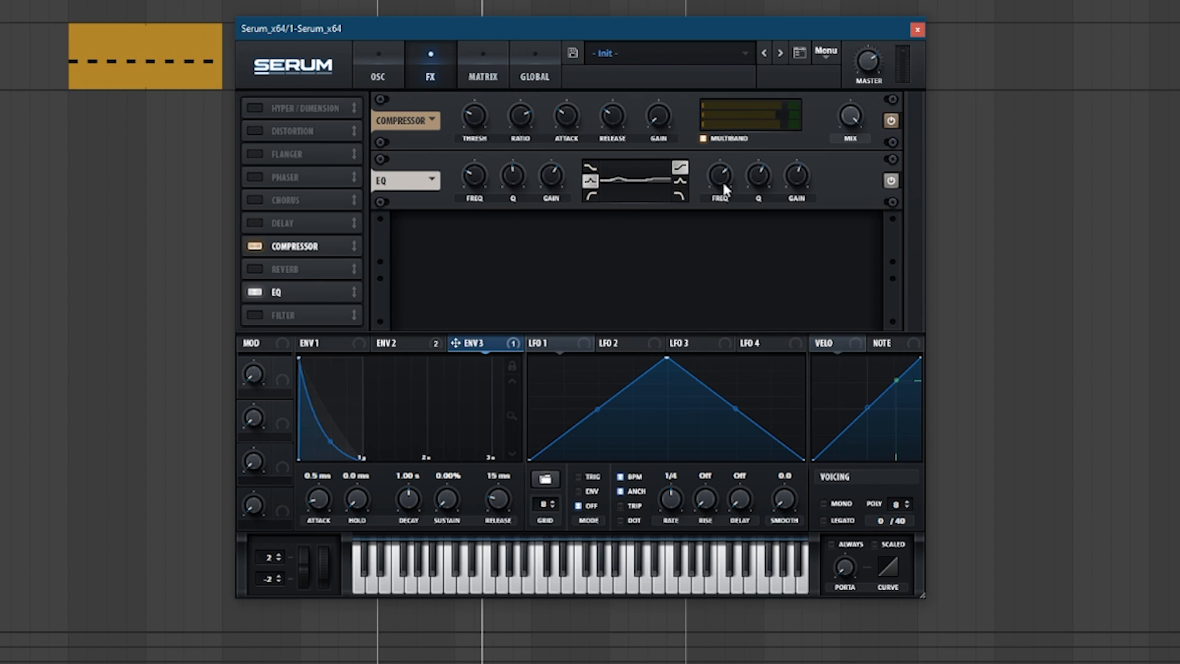
click(681, 181)
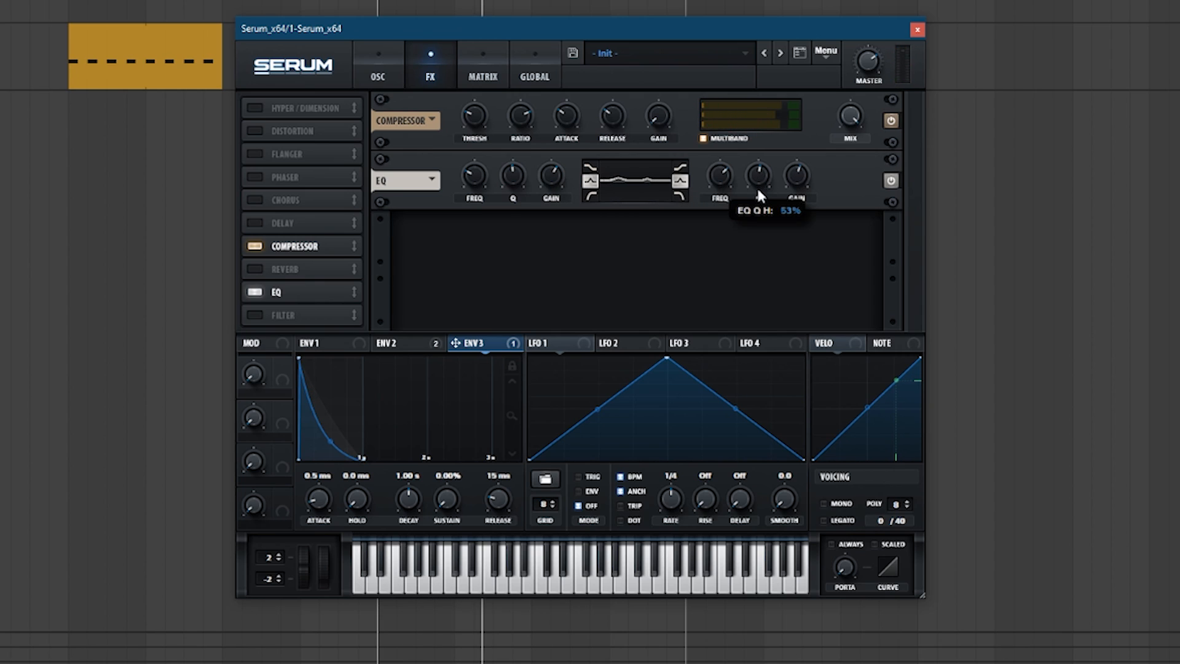
drag(797, 177, 815, 151)
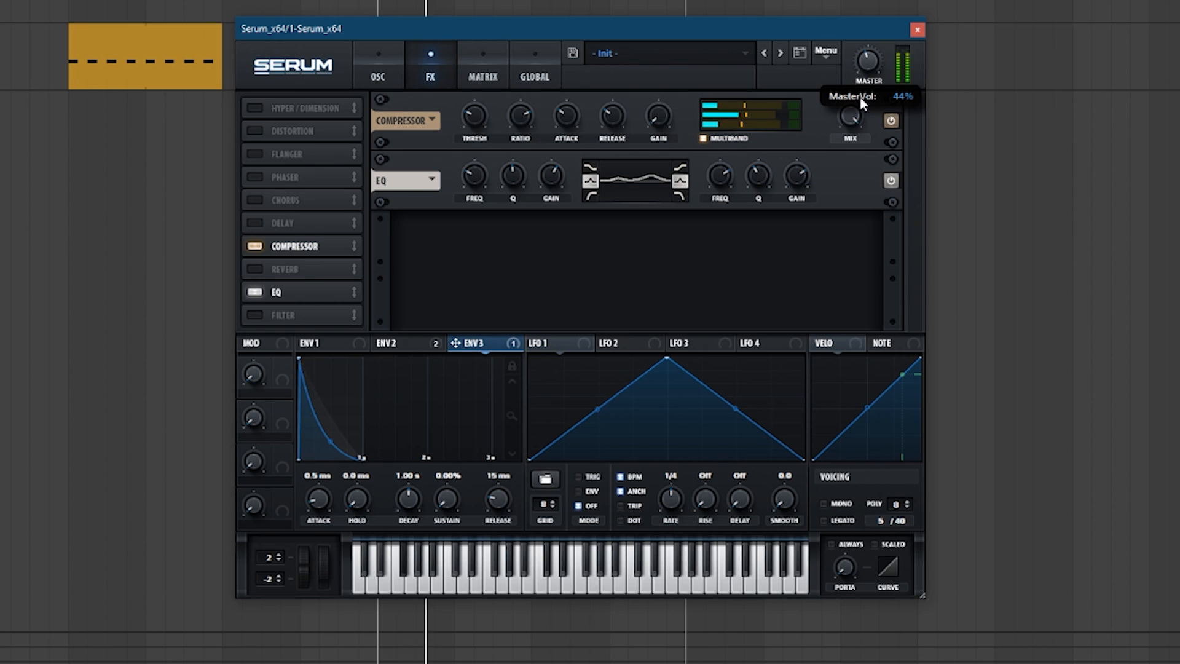
Load the digital GS-xello wavetable into oscillator B, raise its wavetable position and listen to the pattern.
click(387, 78)
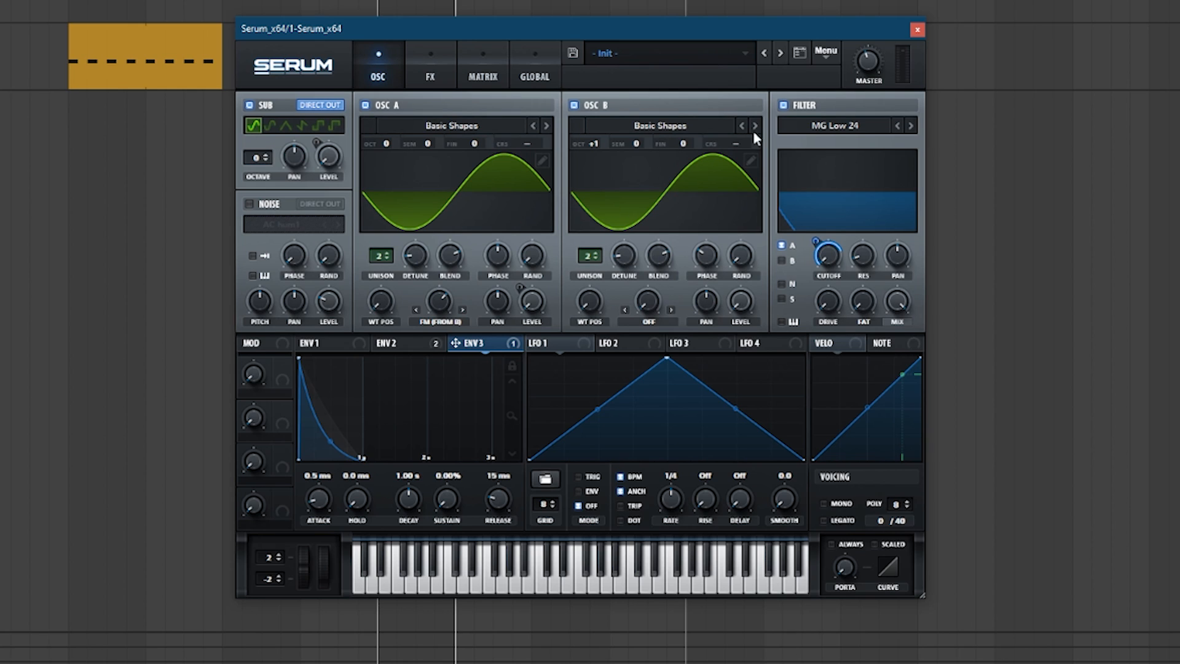
click(686, 125)
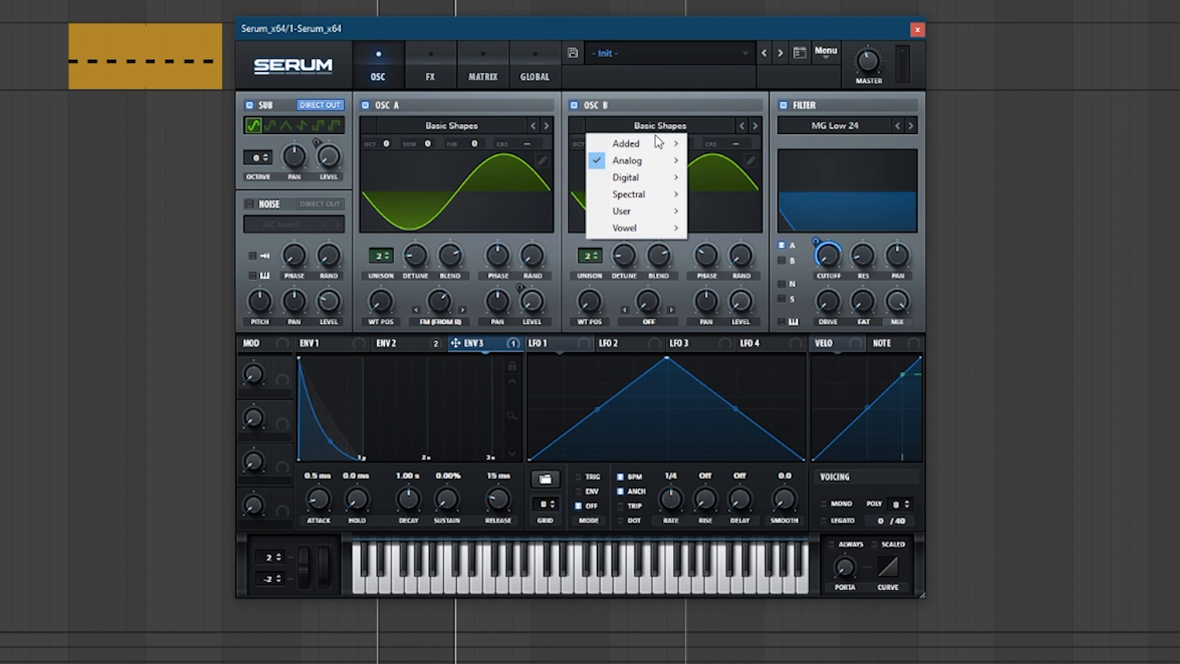
mouse_move(661, 184)
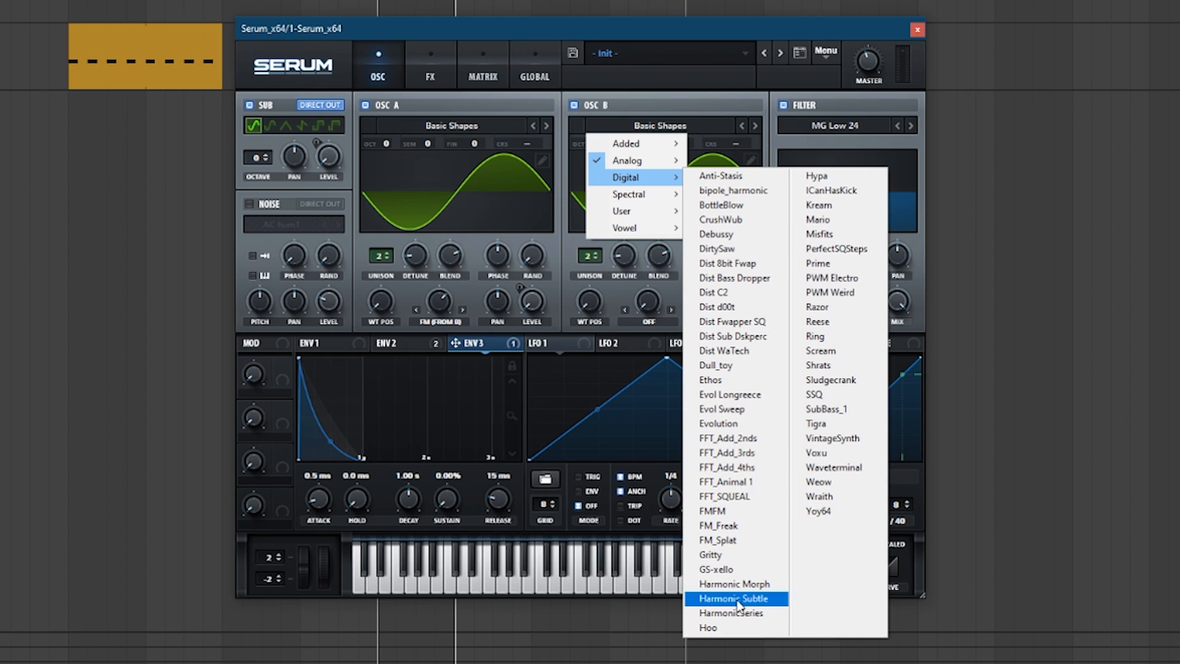
click(732, 571)
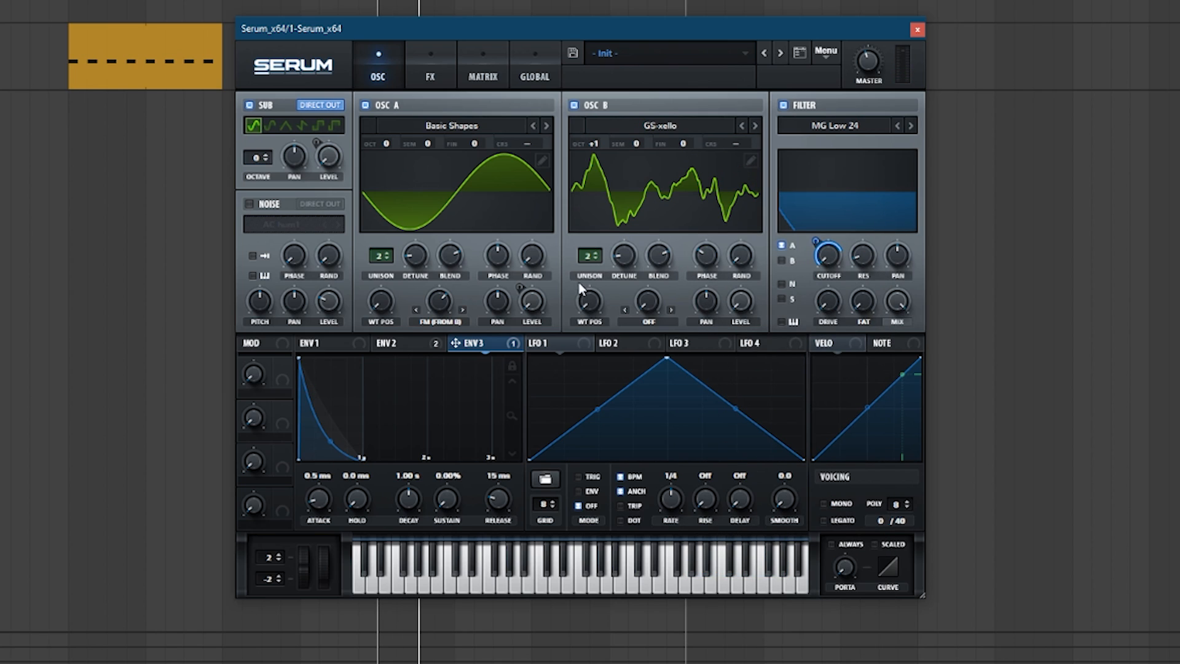
drag(596, 314, 621, 246)
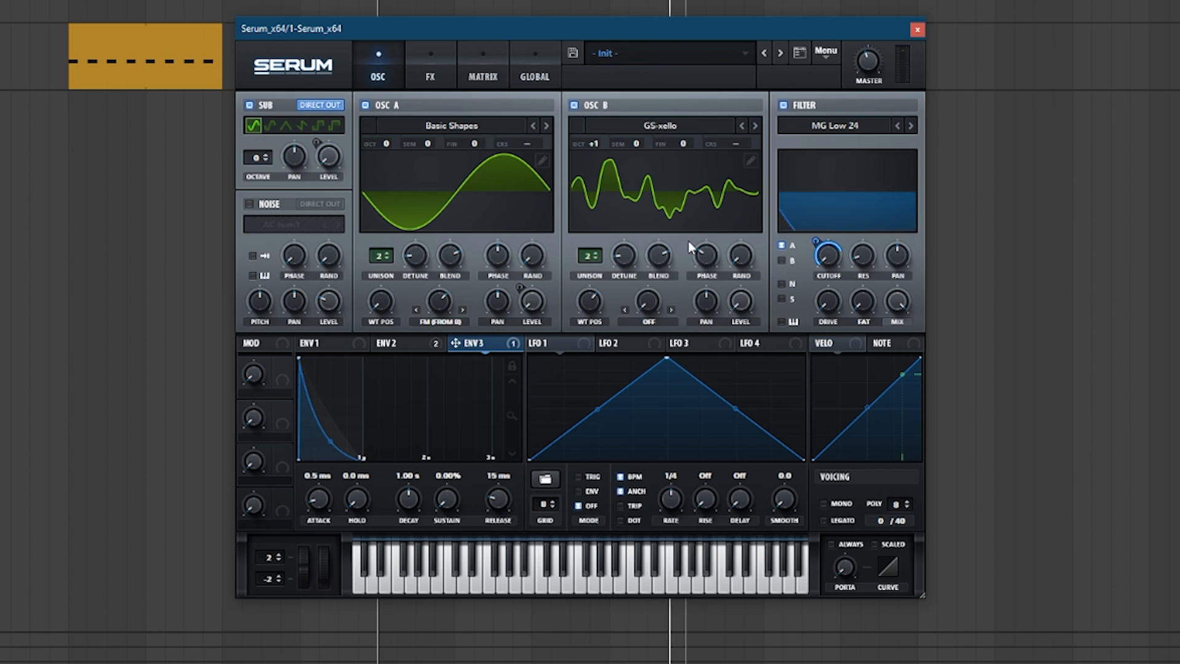
key(space)
key(space)
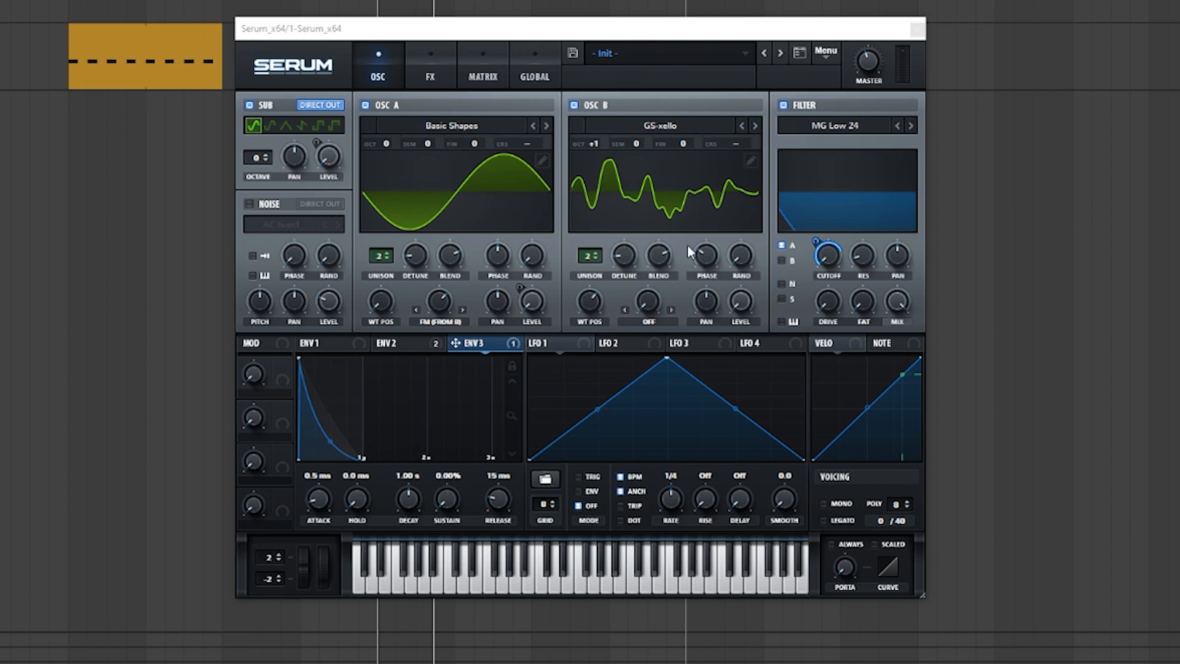
Set oscillator B's warp mode to Mirror and raise the warp amount.
click(633, 318)
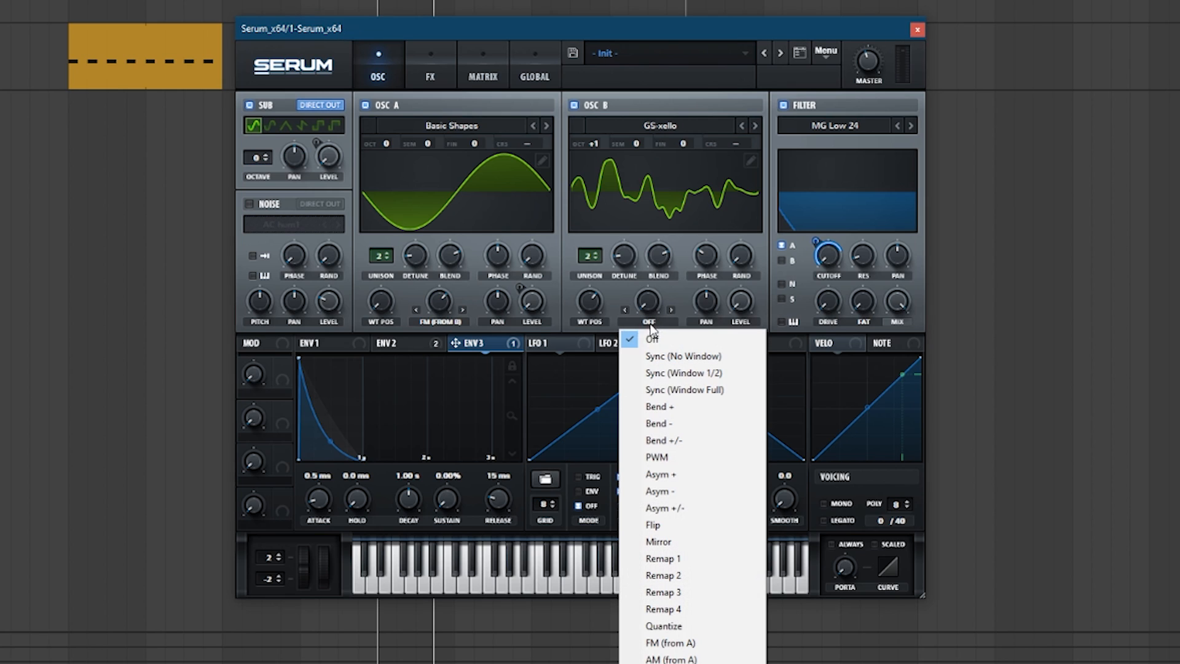
click(674, 539)
drag(648, 301, 676, 216)
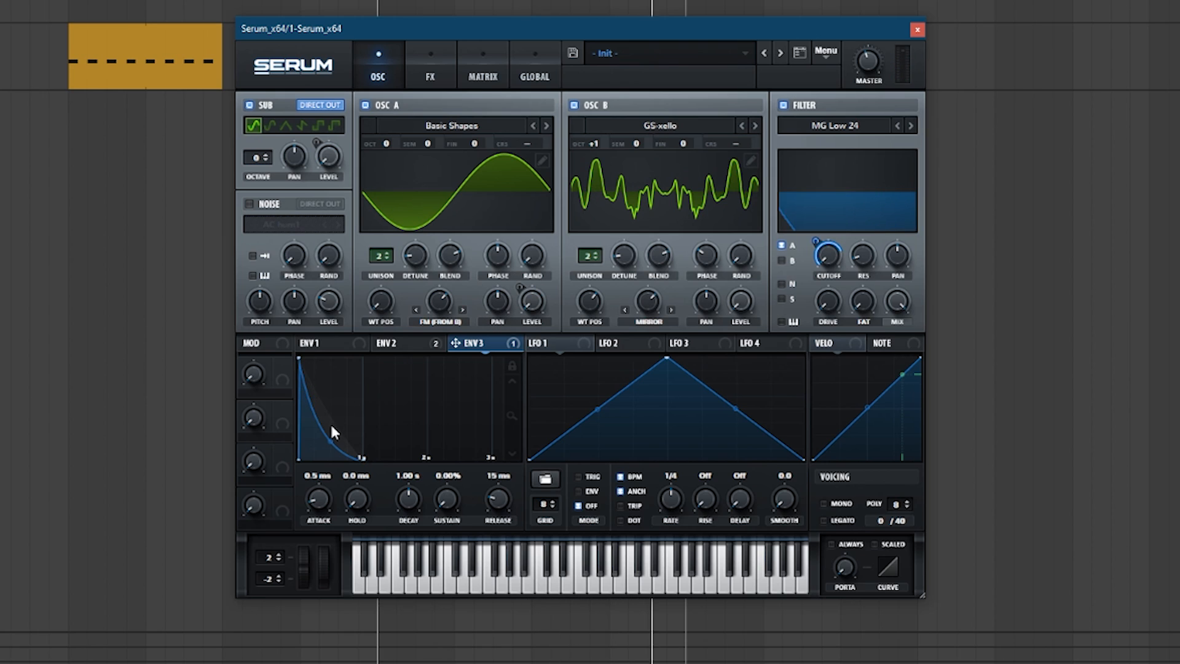
Lower oscillator B's wavetable position, raise its phase and lower its Mirror warp amount.
drag(590, 304, 591, 344)
drag(708, 254, 730, 217)
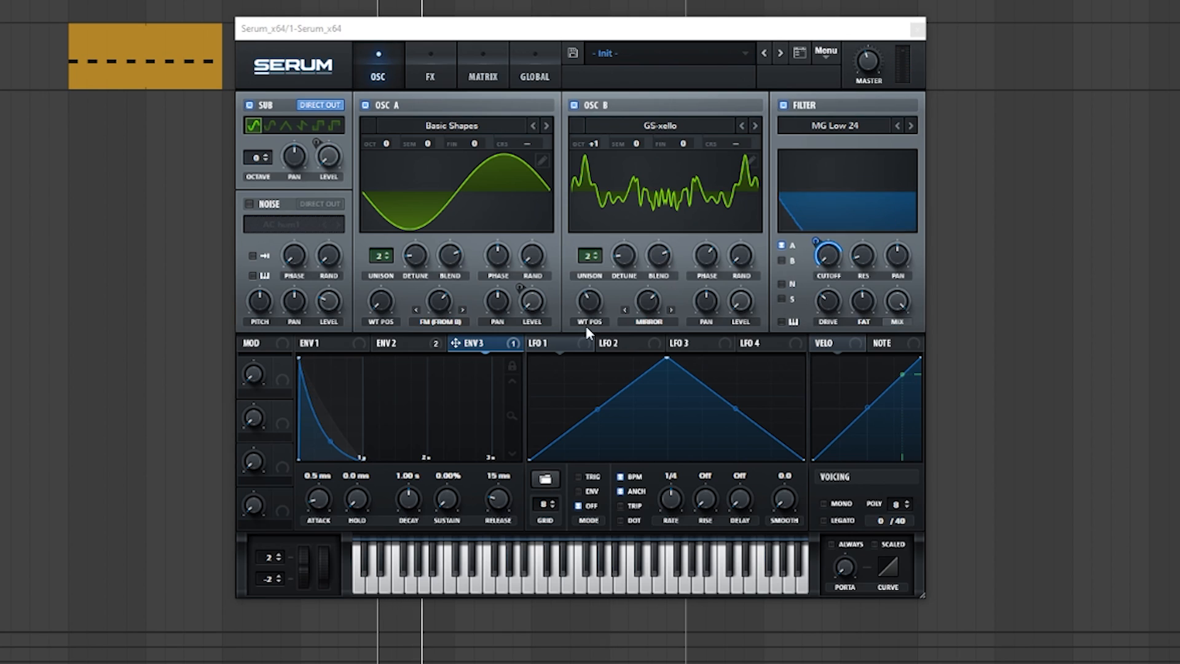
click(438, 316)
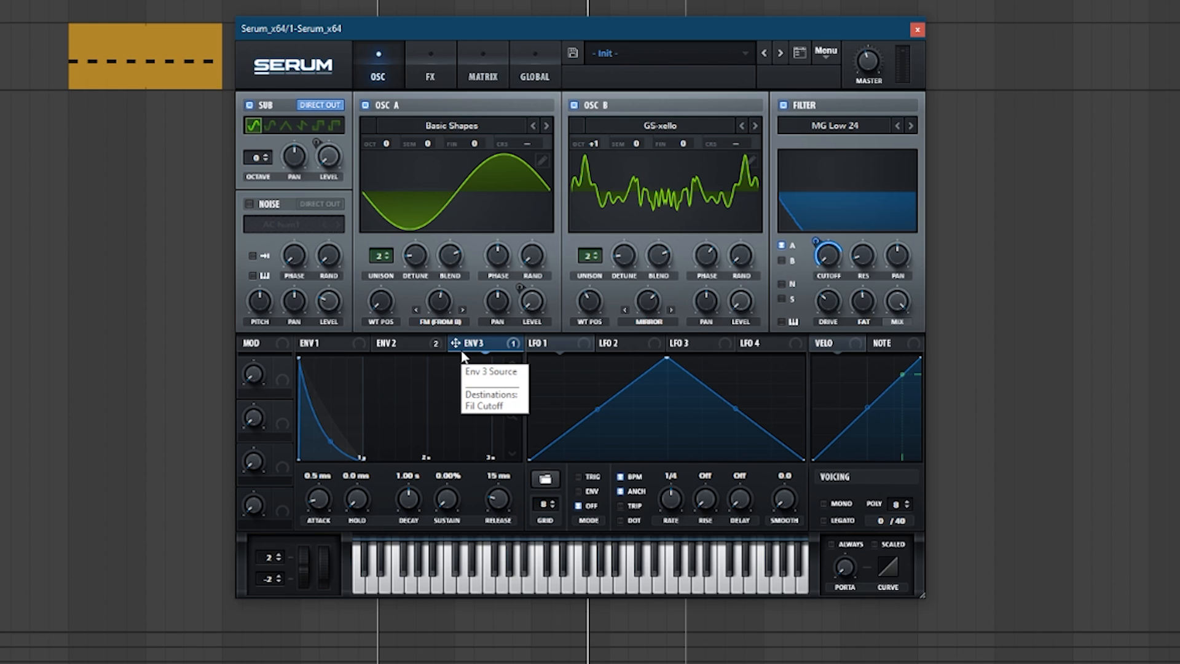
drag(647, 301, 649, 367)
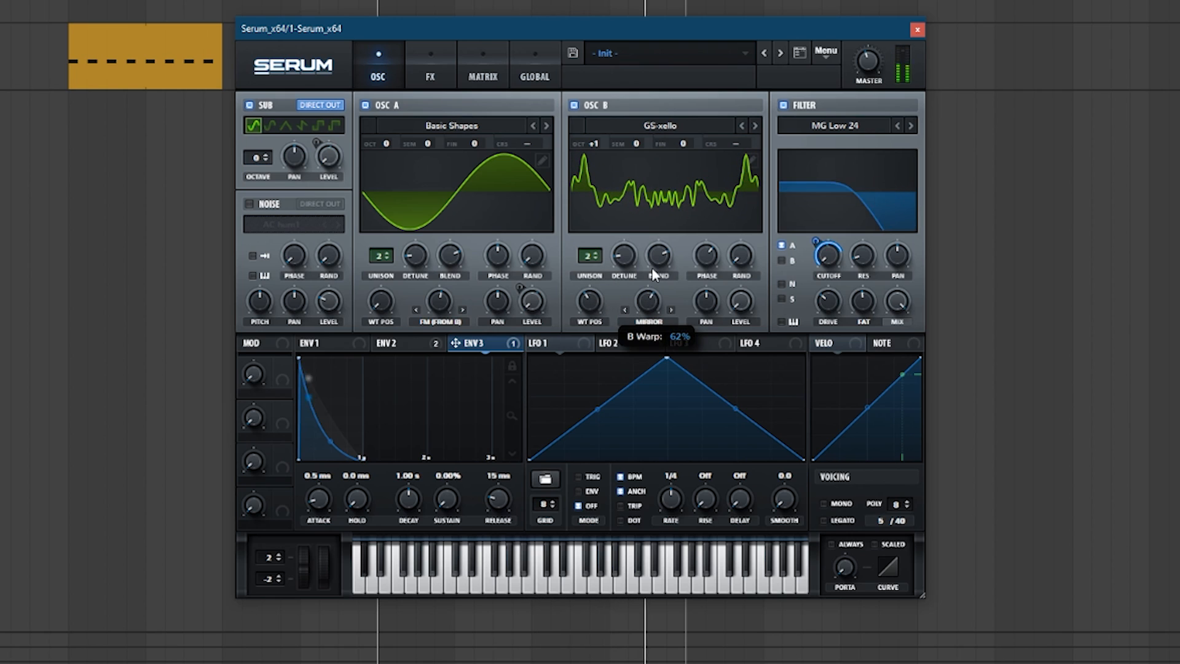
Load the digital Dist C2 wavetable into oscillator B.
click(667, 126)
mouse_move(632, 178)
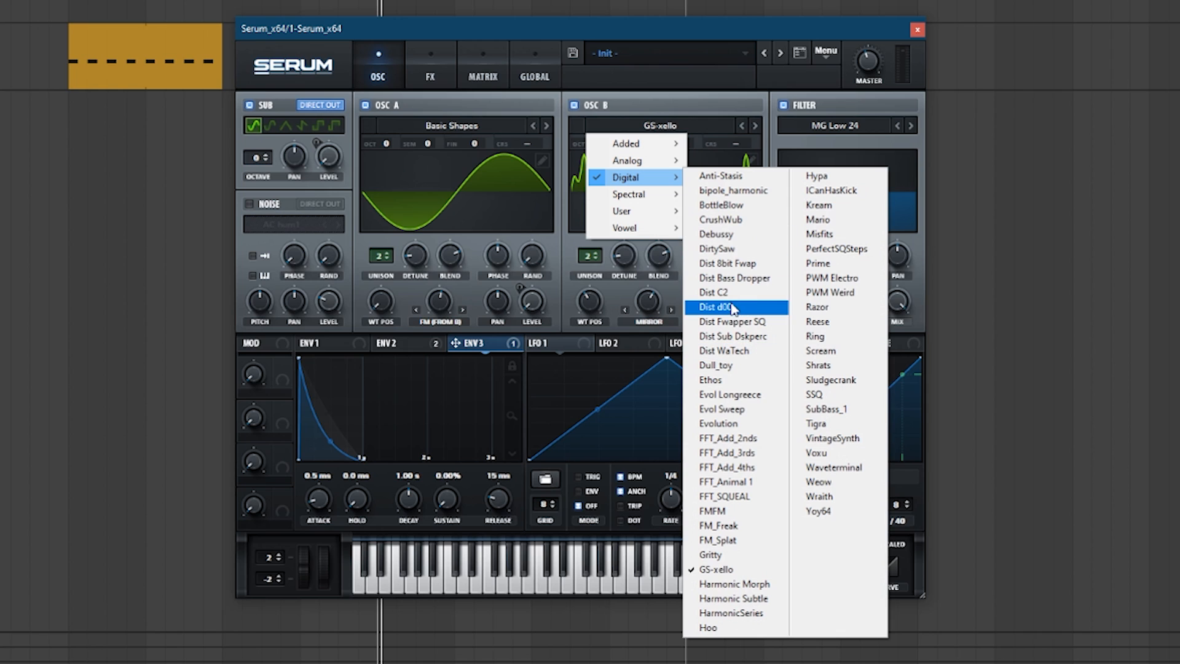
click(754, 299)
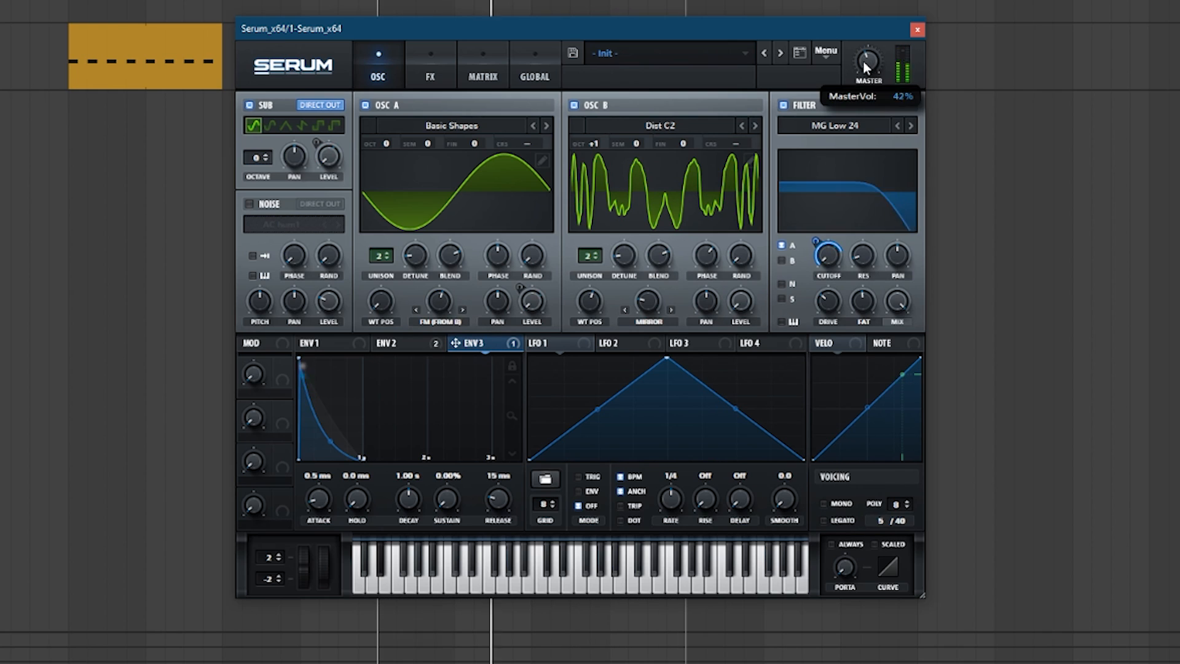
Review the compressor and EQ settings in the effects rack, return to the oscillators and shift the synth window slightly.
click(424, 72)
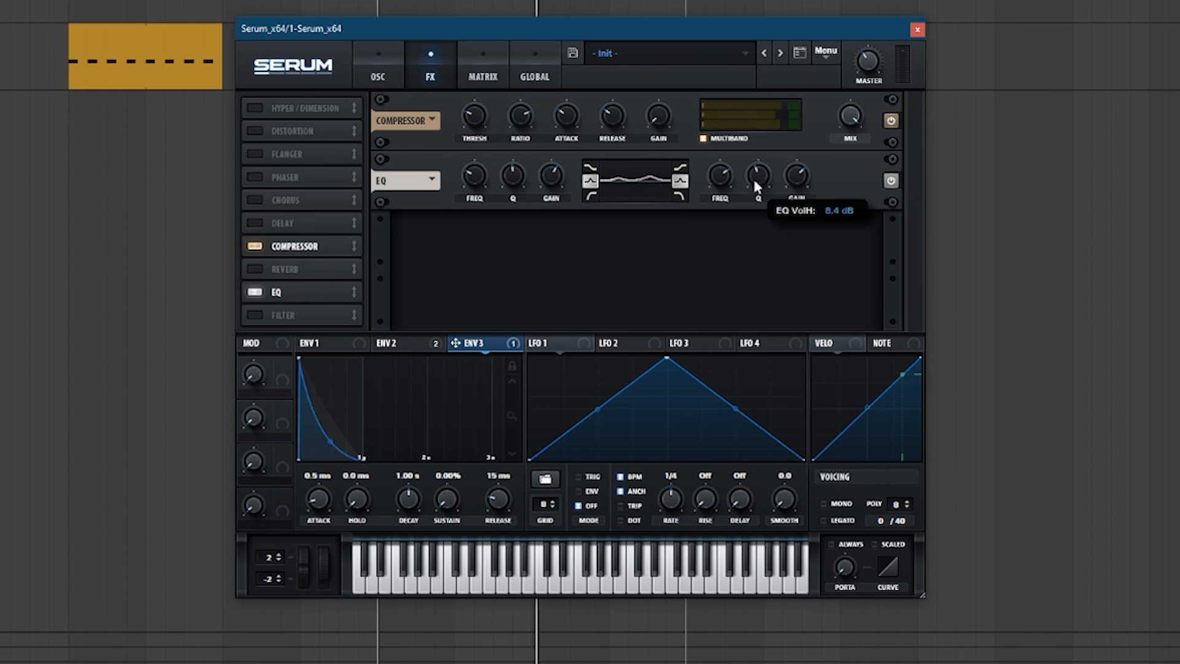
click(368, 74)
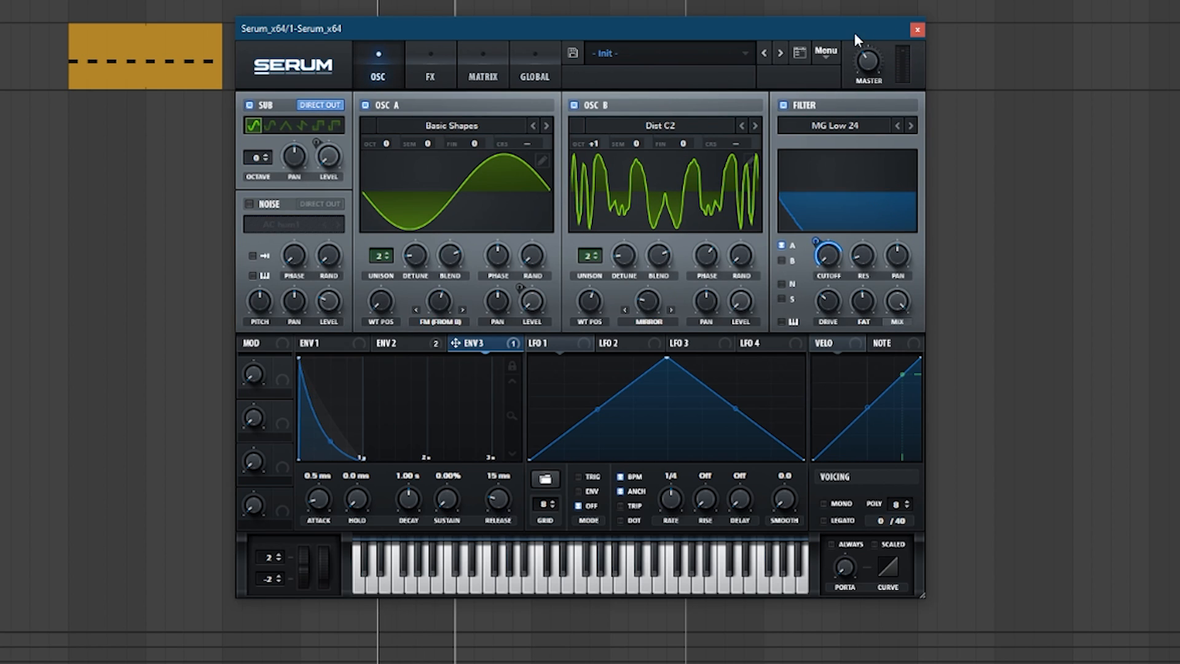
drag(854, 35, 891, 35)
click(624, 132)
click(618, 117)
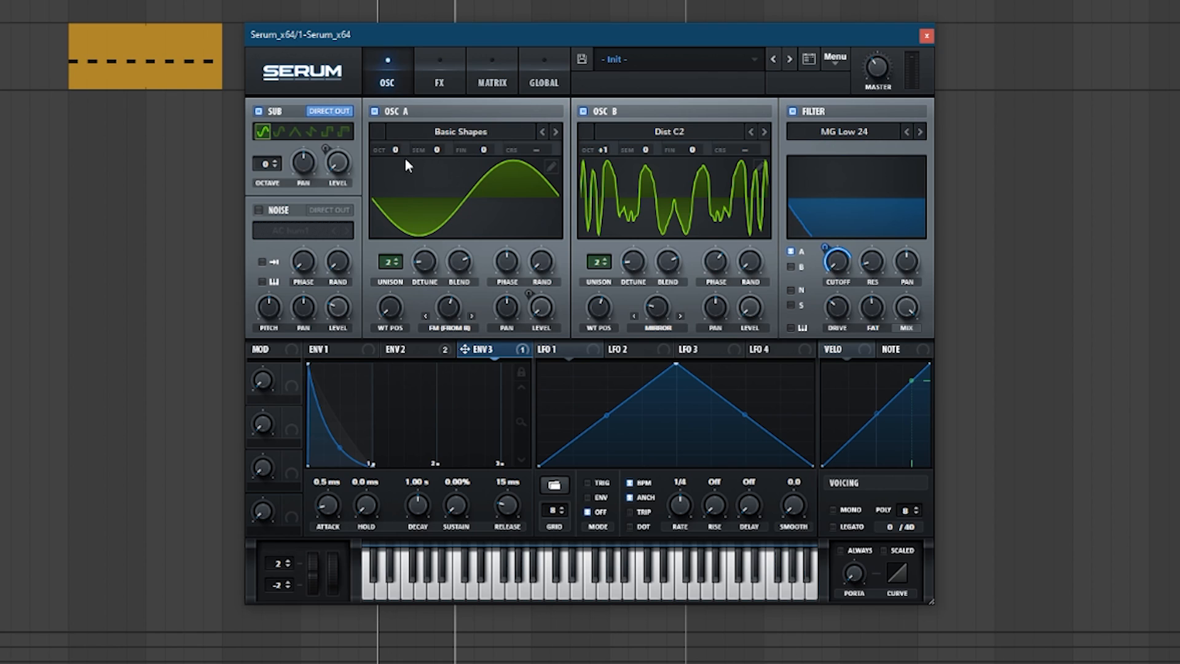
Load the analog Analog_BD_Sin wavetable into oscillator A.
click(489, 132)
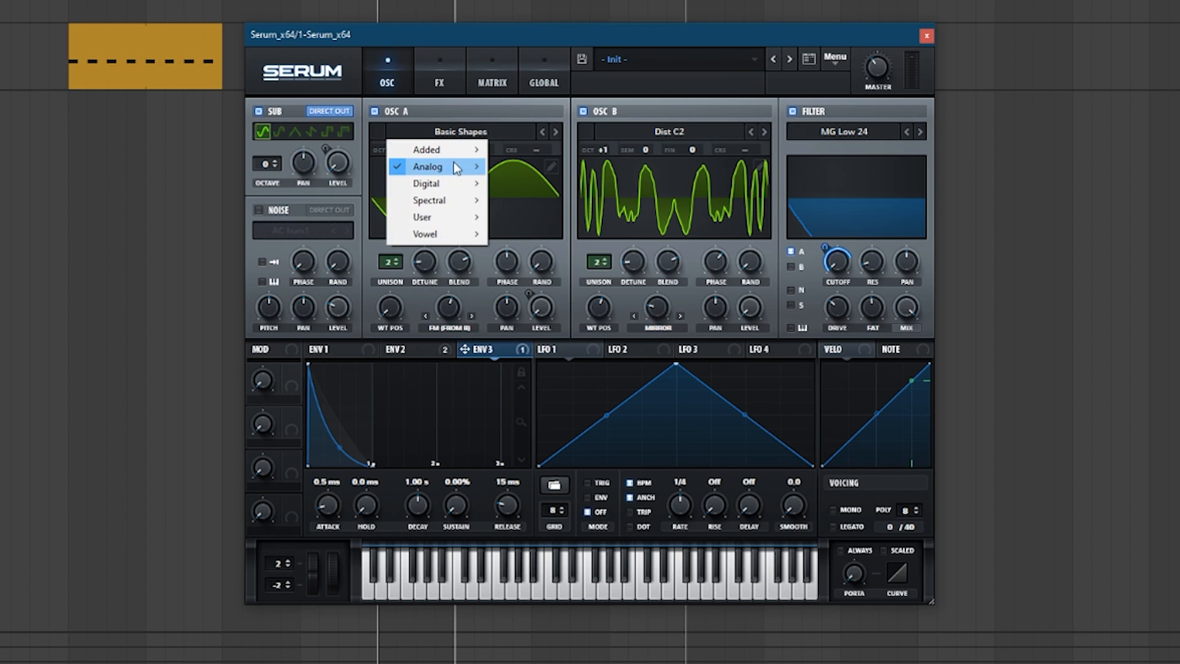
mouse_move(448, 166)
click(555, 195)
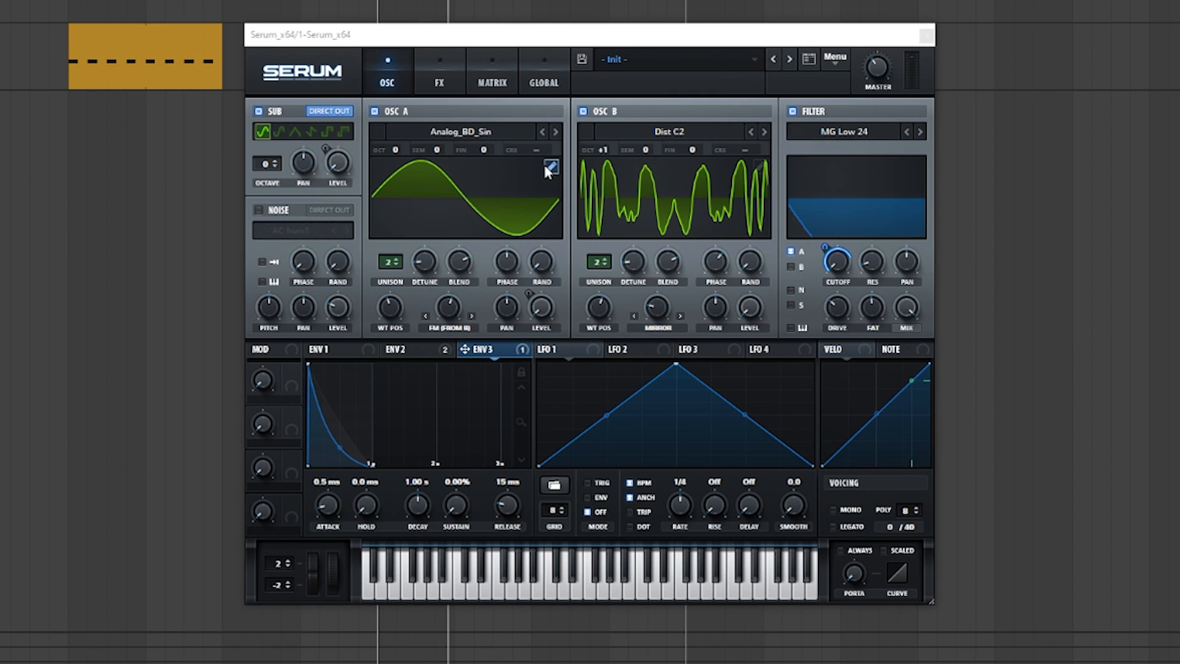
In oscillator A's table editor, set the first harmonic to full and add smaller amounts of bins 2 and 4.
click(549, 169)
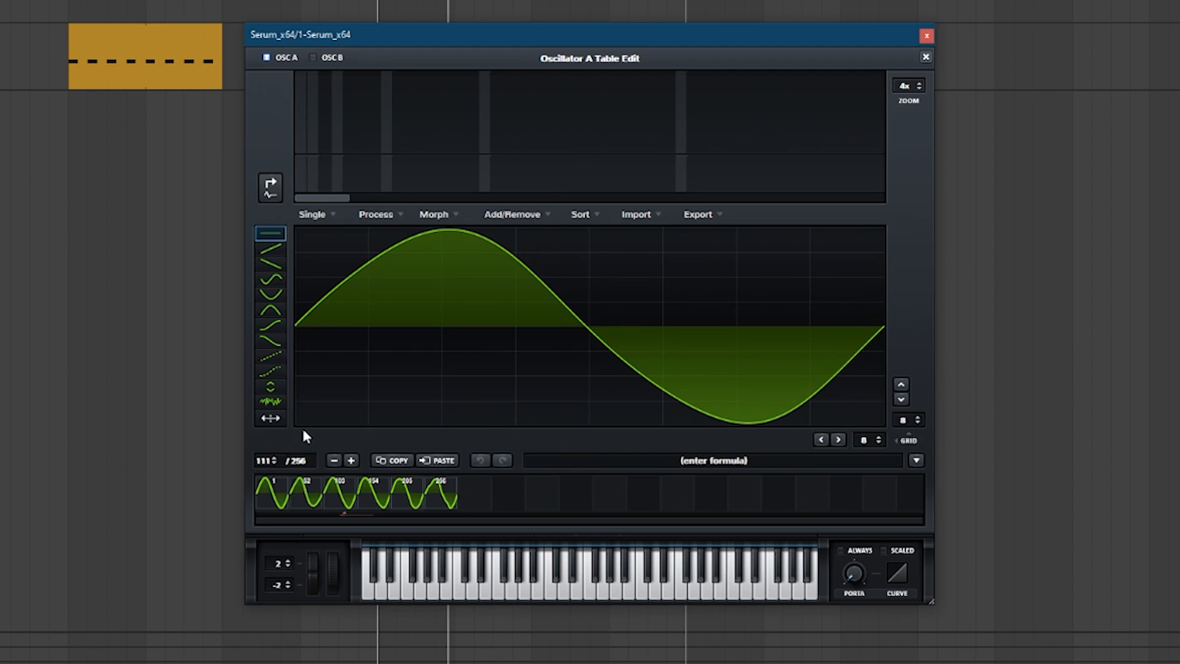
click(300, 77)
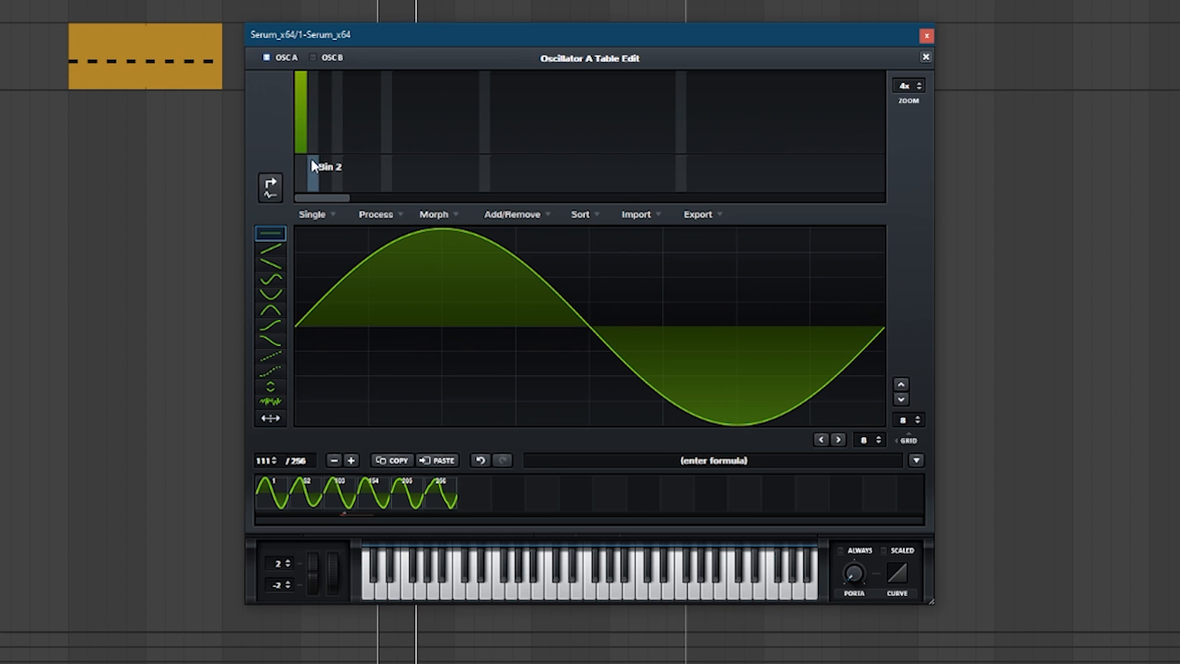
click(316, 126)
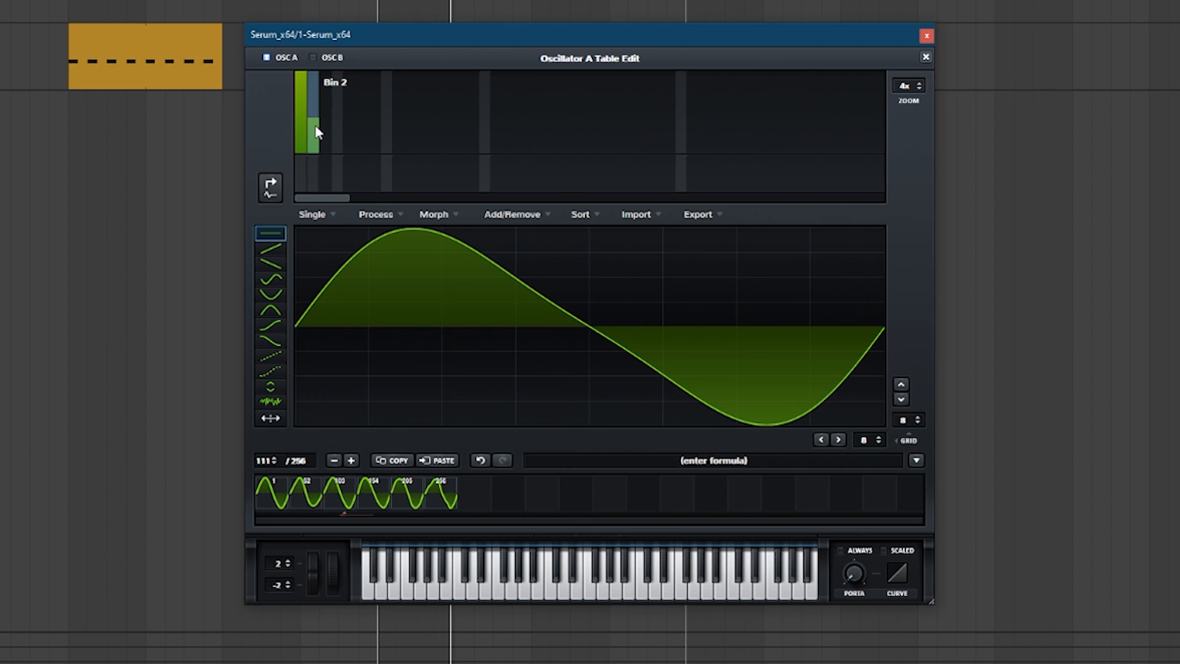
click(338, 145)
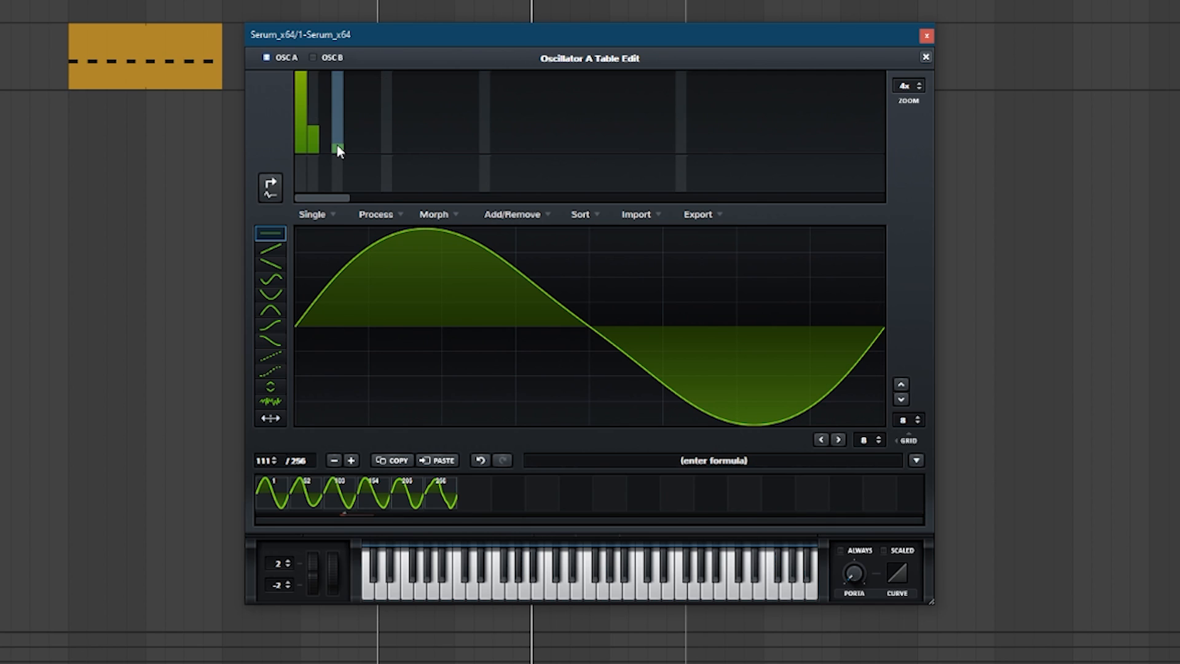
click(925, 57)
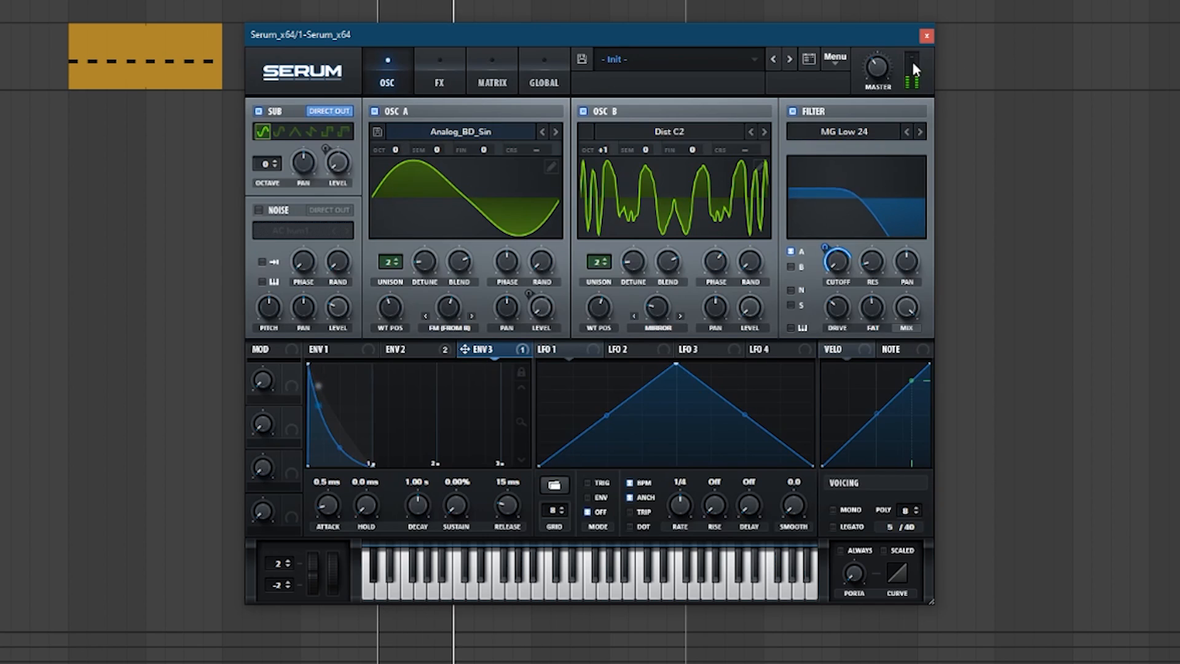
mouse_move(453, 313)
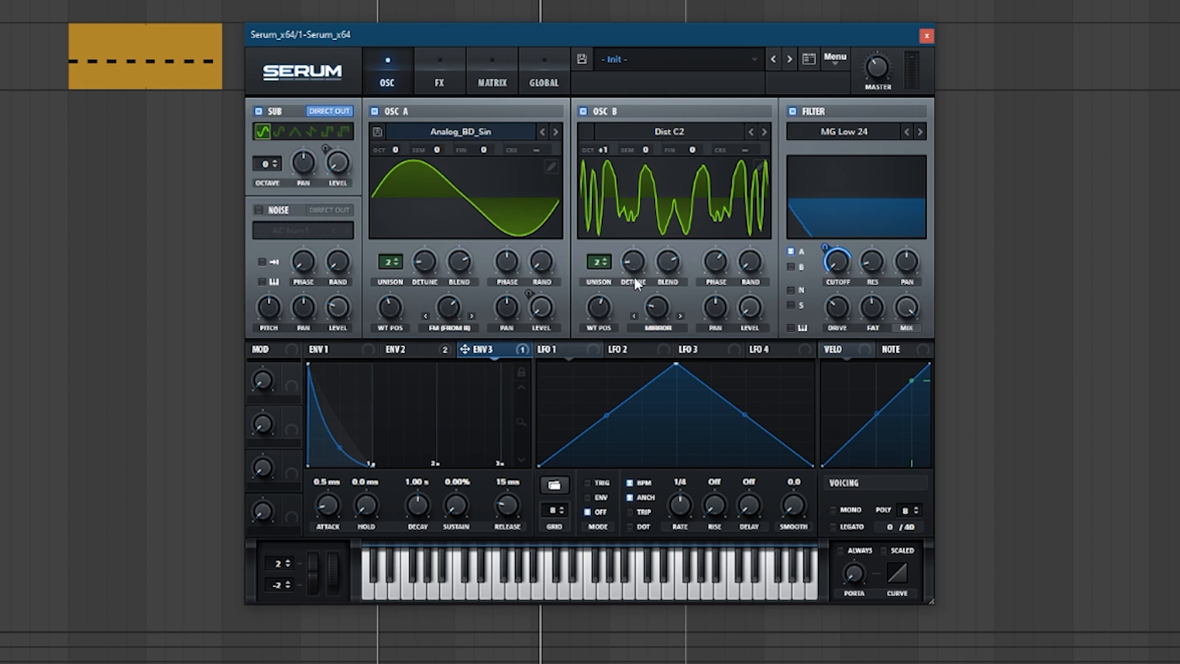
Load the spectral Scout [SN] wavetable into oscillator B and lower its wavetable position.
click(701, 138)
mouse_move(623, 185)
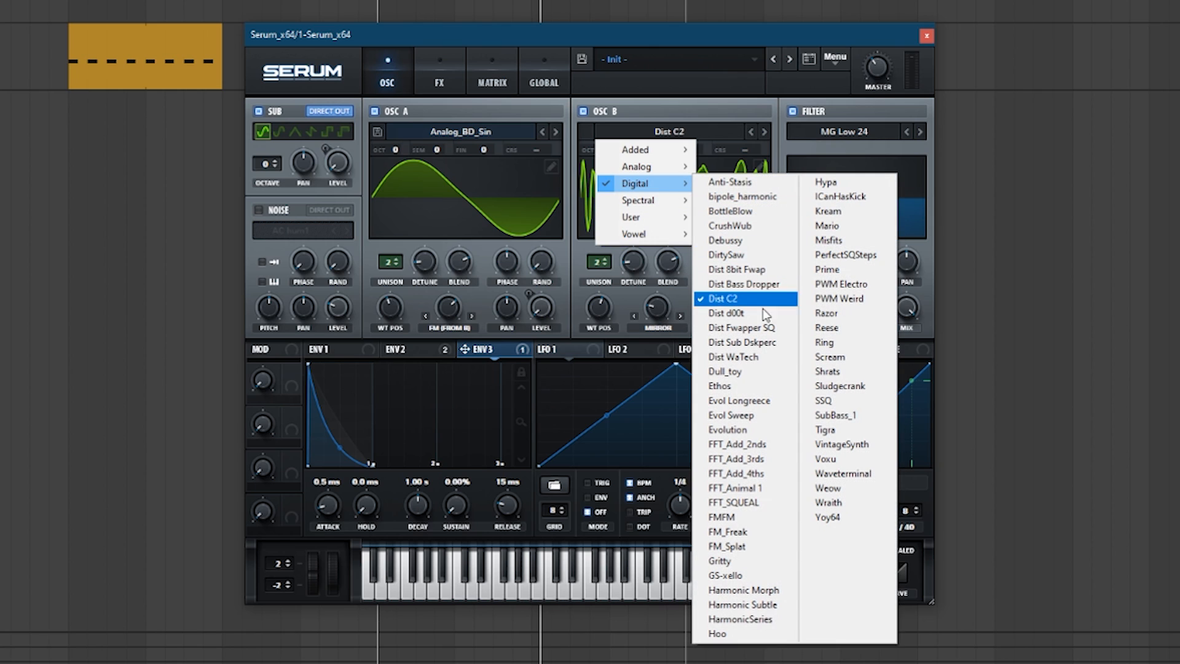
mouse_move(650, 203)
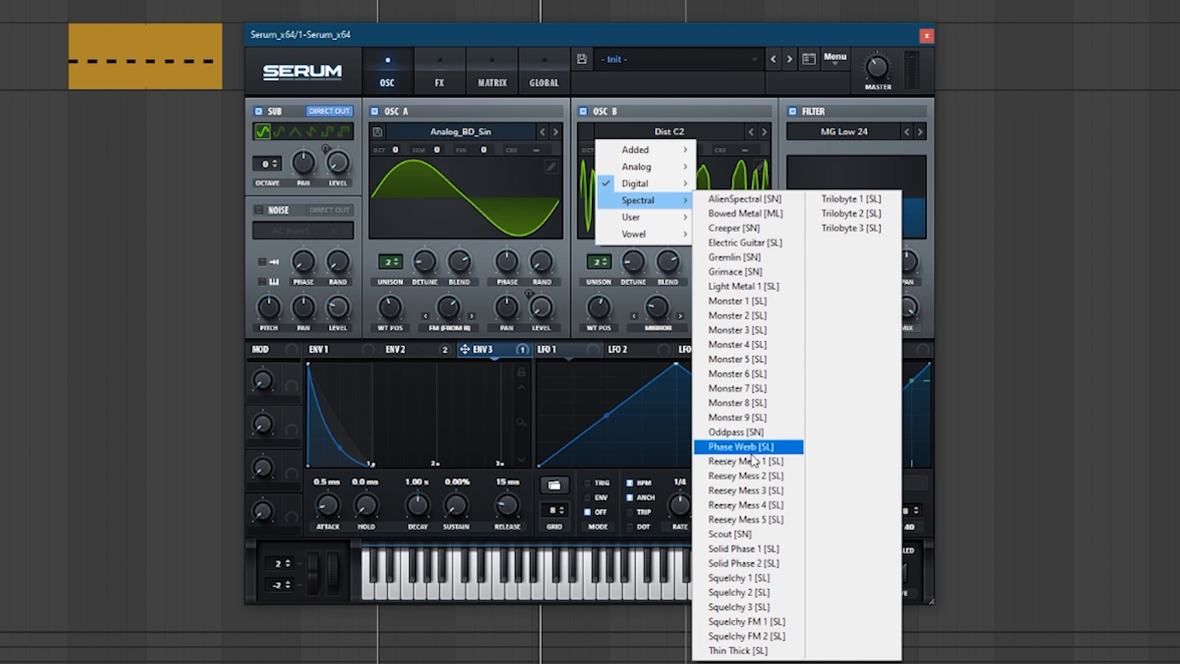
click(756, 534)
drag(597, 308, 606, 370)
Modulate oscillator B's Mirror warp amount with envelope 3 and reduce the modulation depth.
drag(657, 307, 699, 330)
drag(595, 307, 664, 338)
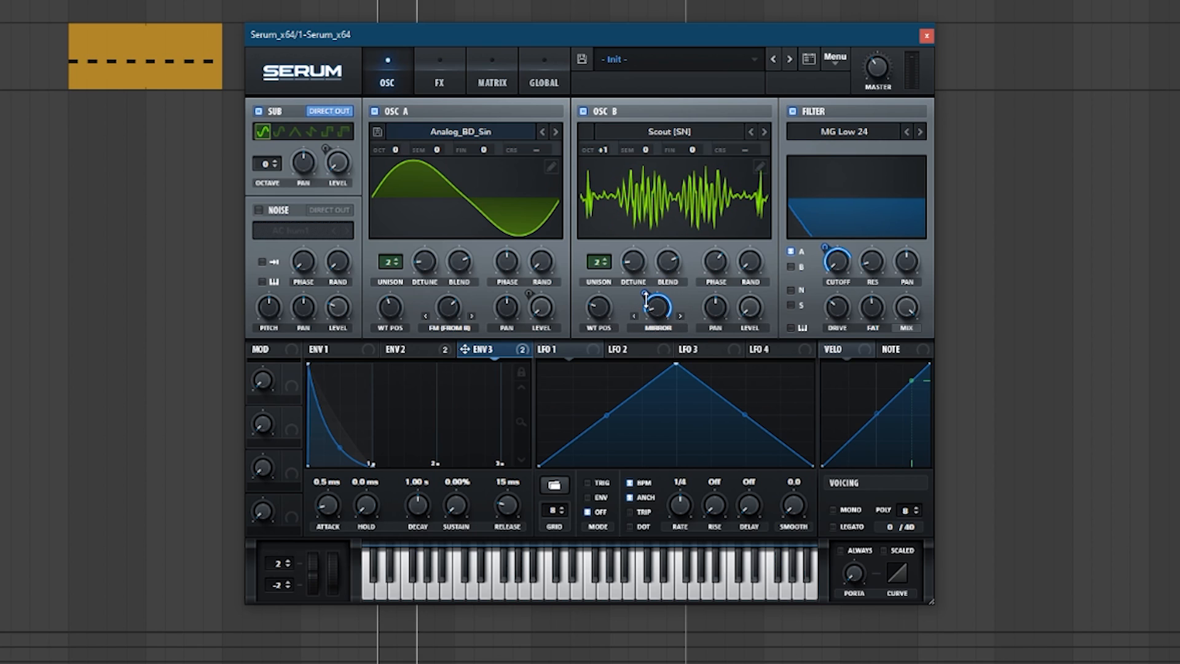
drag(645, 298, 645, 314)
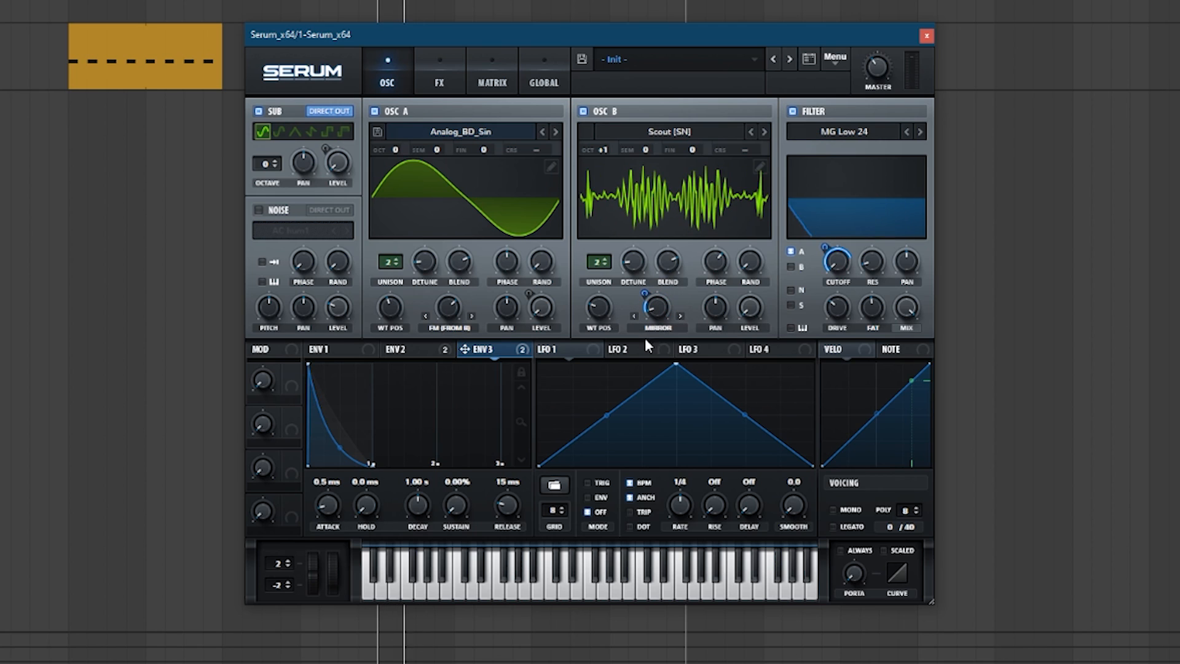
drag(643, 299, 639, 316)
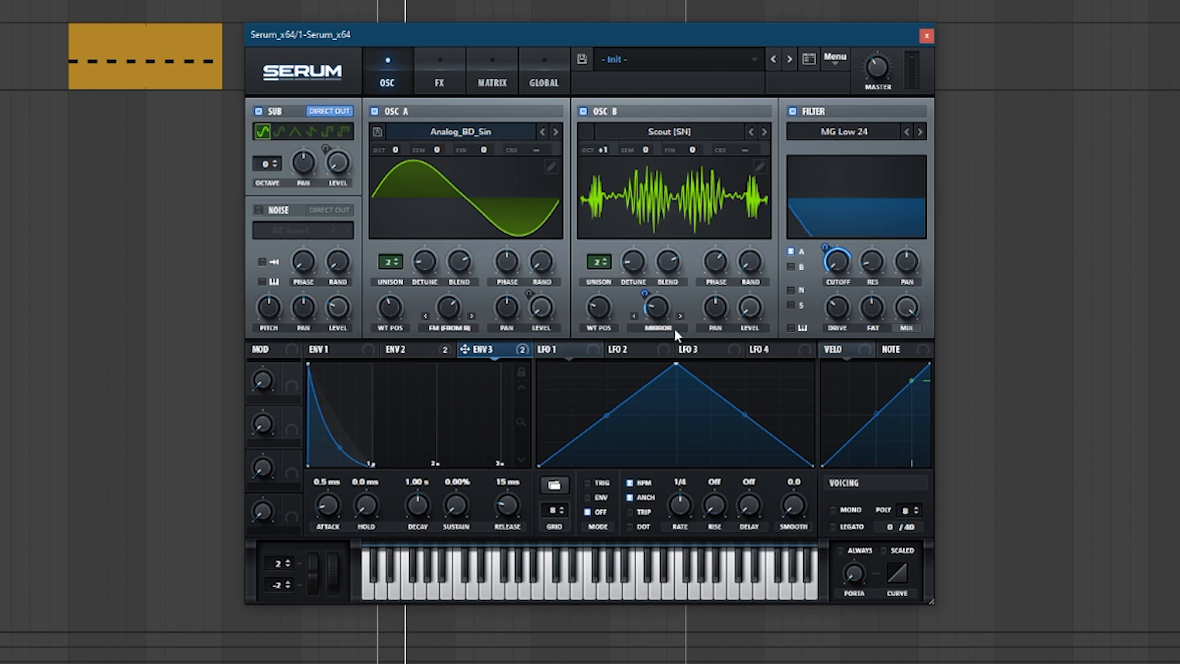
Adjust oscillator B's phase to about 81° and check the compressor and EQ effects.
drag(717, 312, 733, 249)
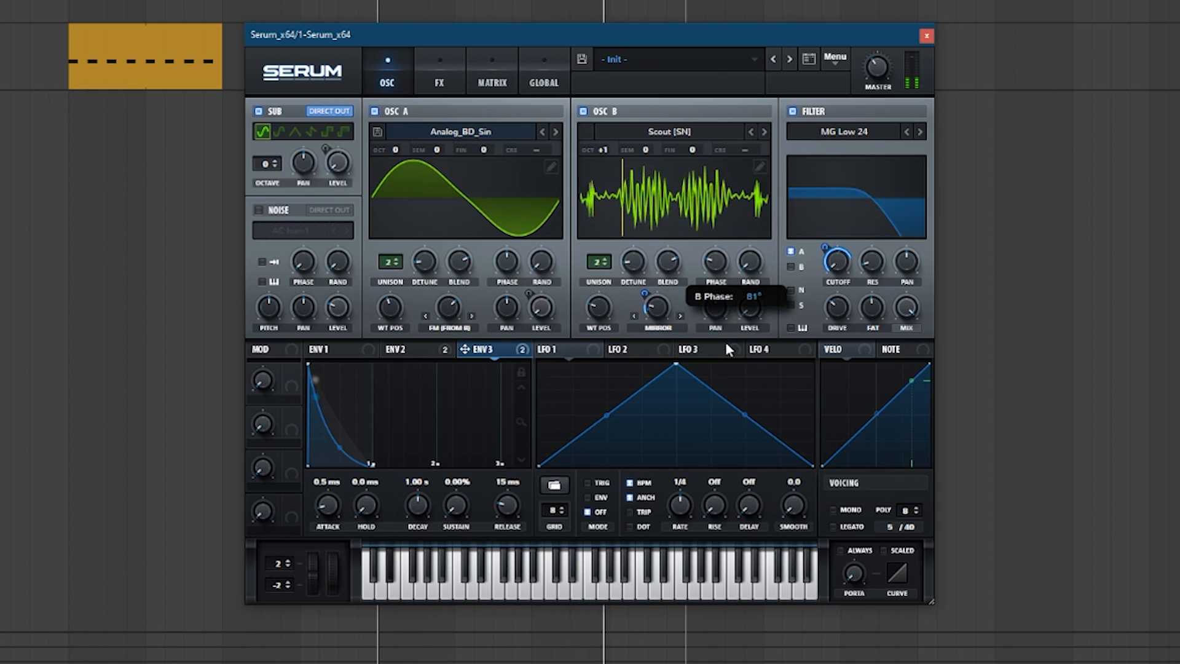
click(440, 84)
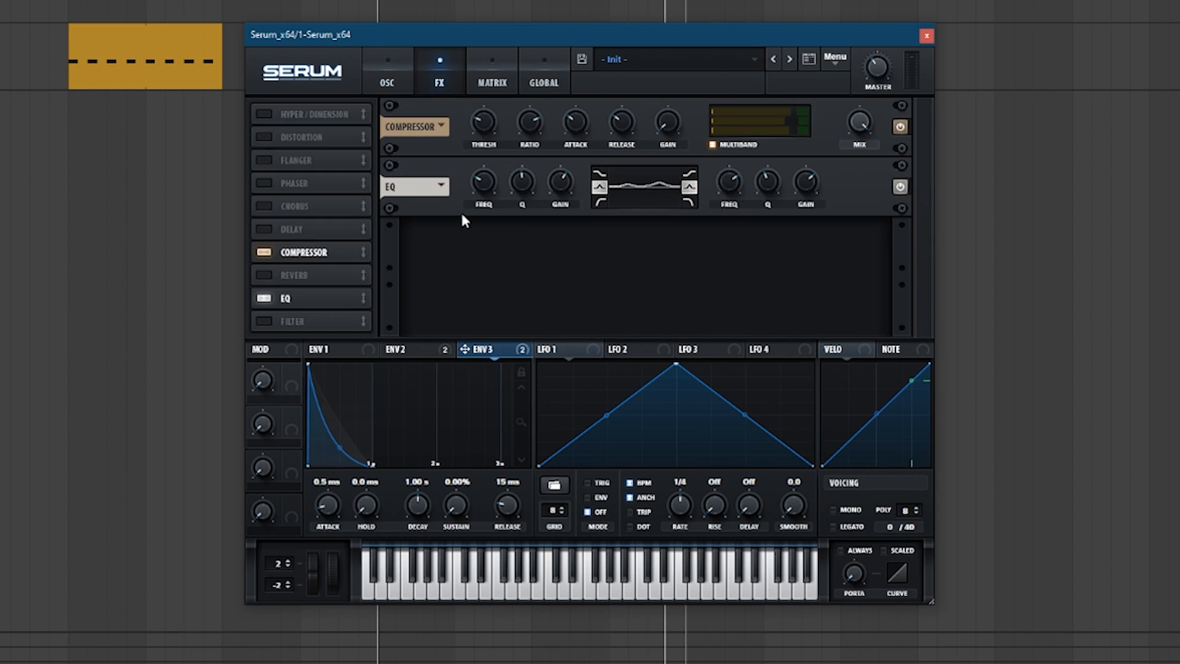
mouse_move(488, 133)
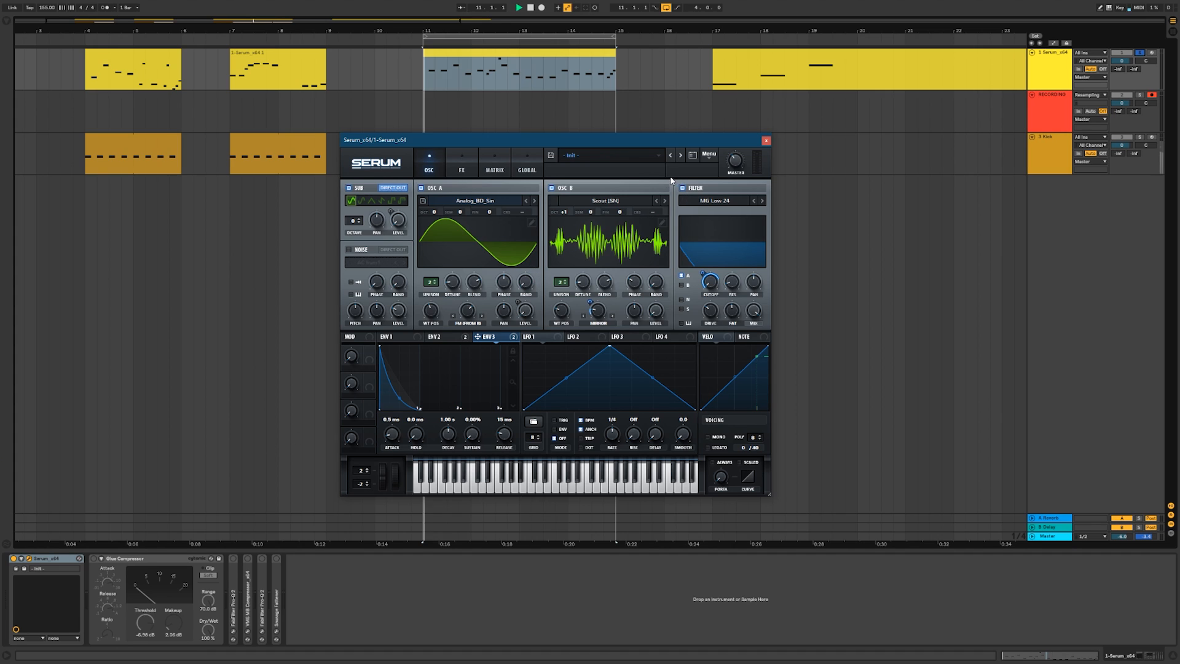
Load the spectral Creeper [SN] wavetable into oscillator B and listen to the pattern.
key(space)
click(624, 200)
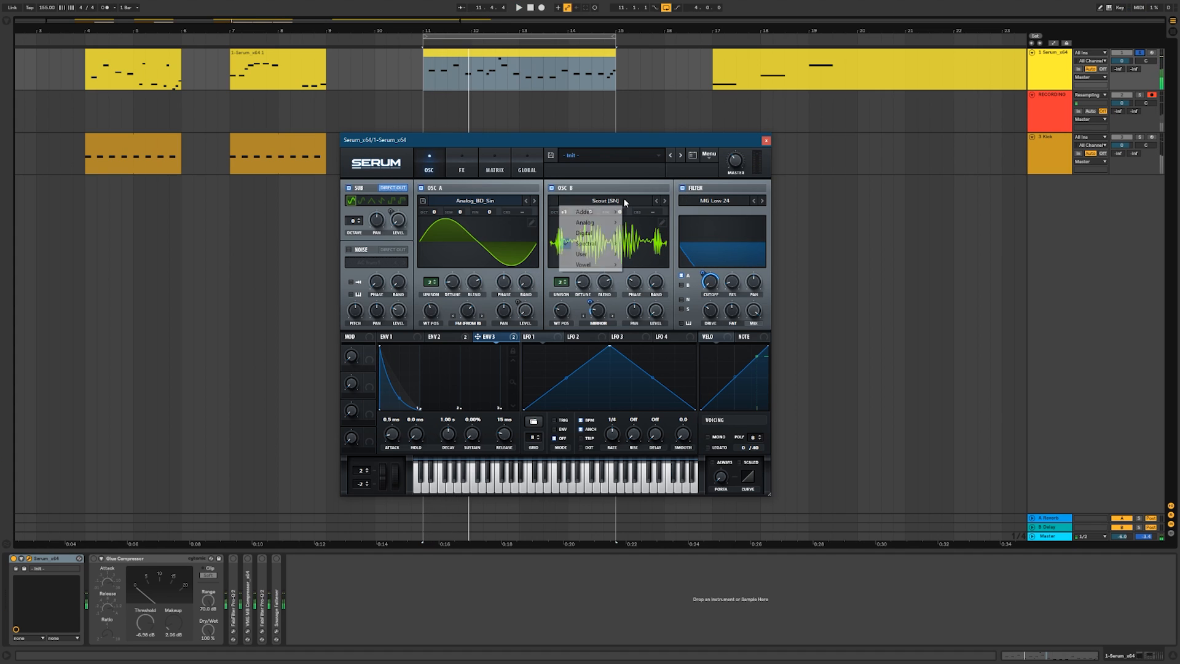
mouse_move(615, 247)
click(641, 261)
key(space)
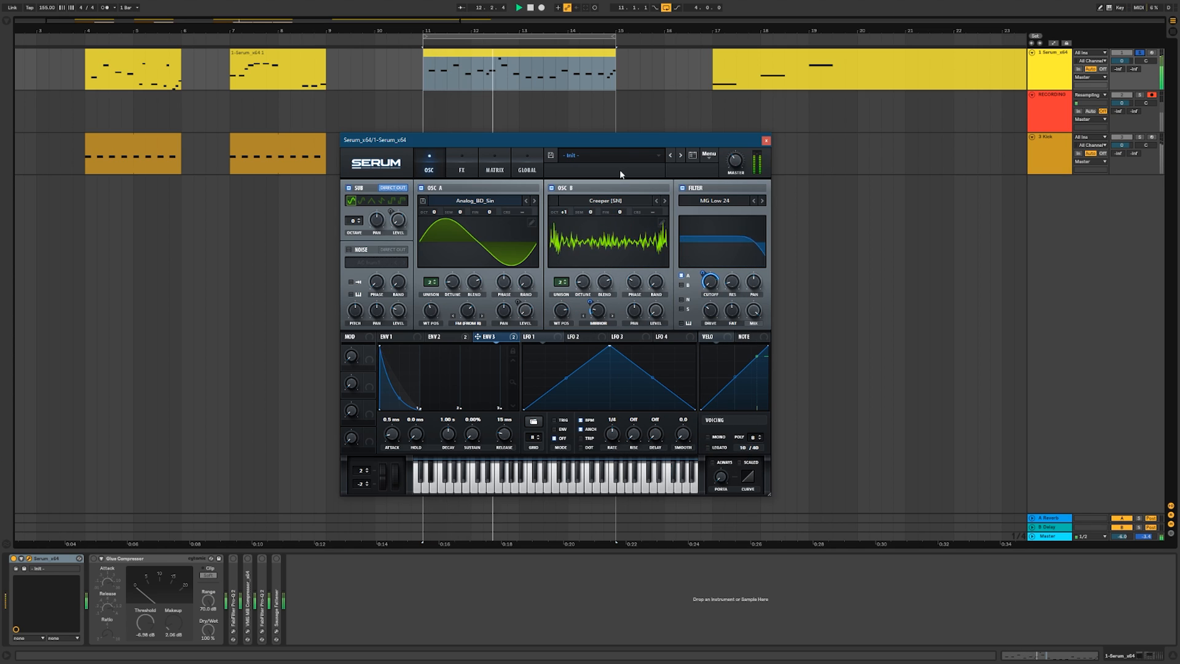
key(space)
Load the analog Basic Shapes wavetable into oscillator B and play the pattern.
click(605, 201)
mouse_move(586, 225)
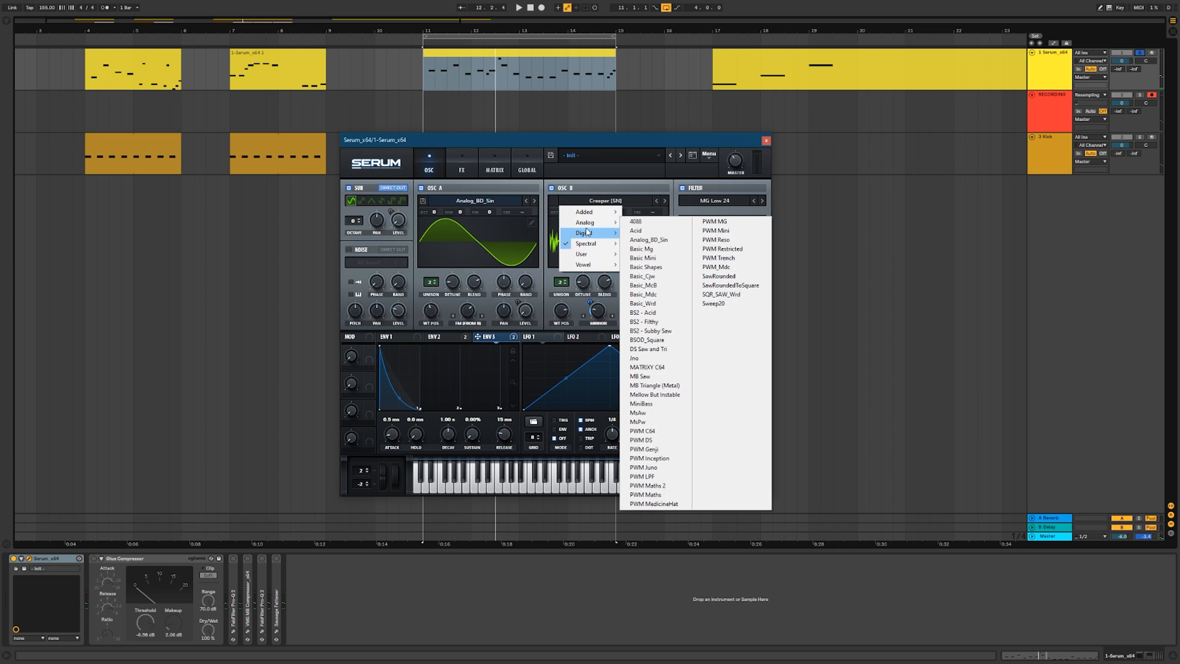
click(675, 269)
key(space)
Lower oscillator B's wavetable position and fine-tune its Mirror warp amount while listening.
drag(563, 304, 561, 391)
drag(600, 313, 599, 299)
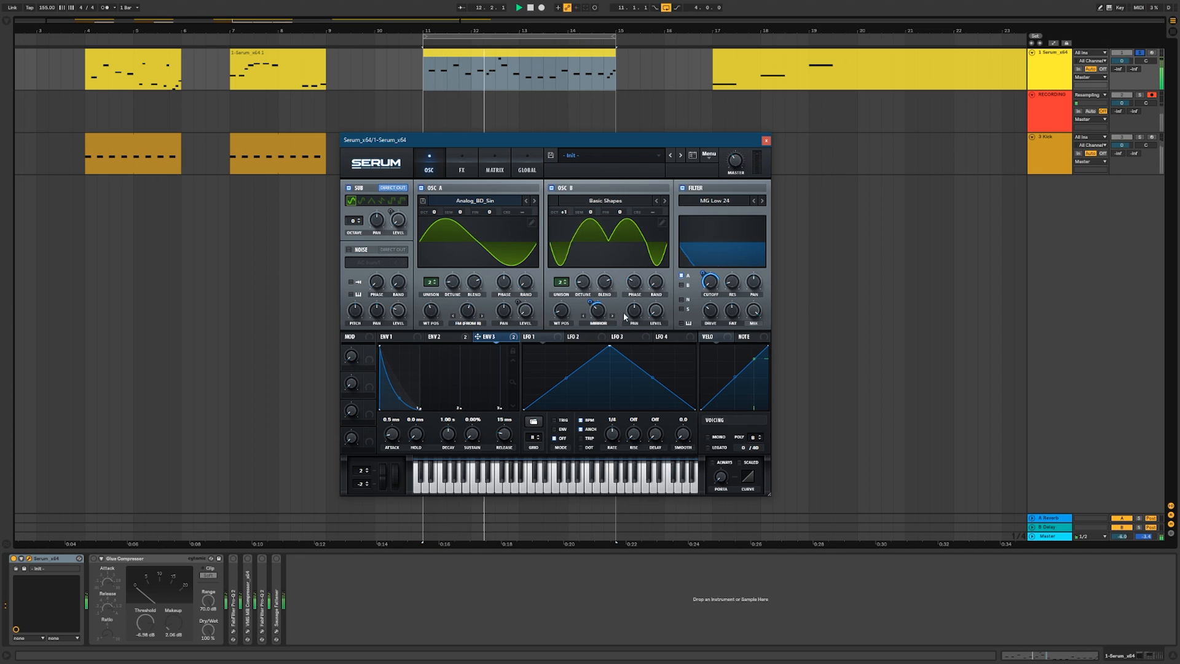
drag(598, 312, 600, 325)
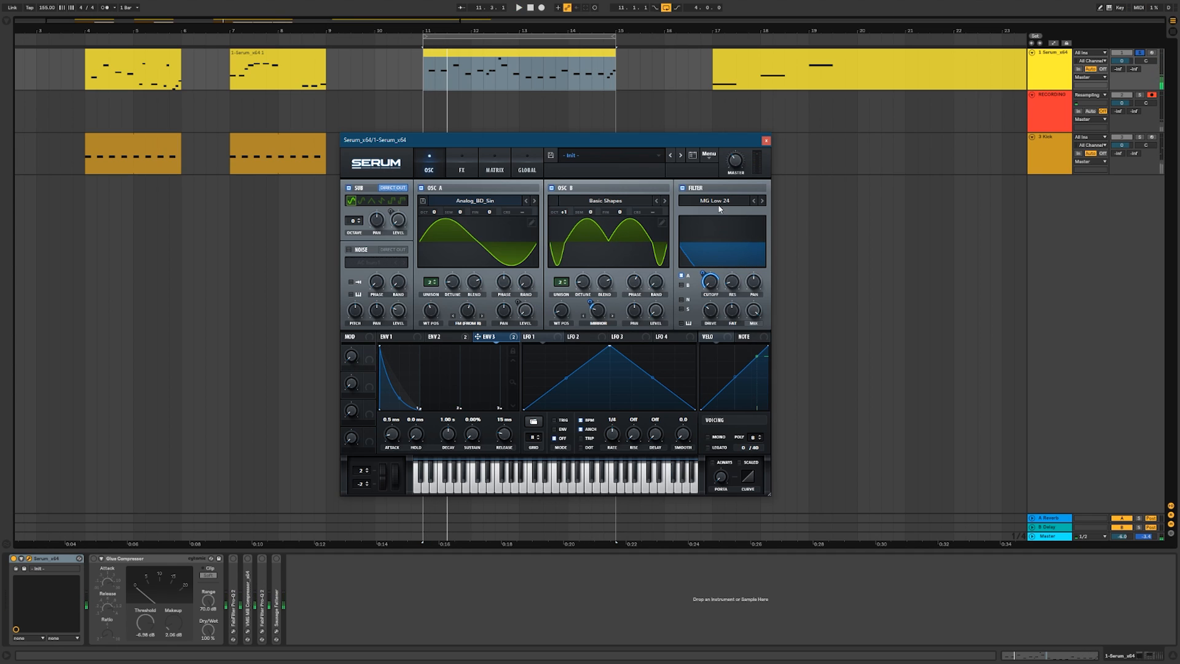
Close the synth window and delete the Glue Compressor from the Serum track's device chain.
click(767, 141)
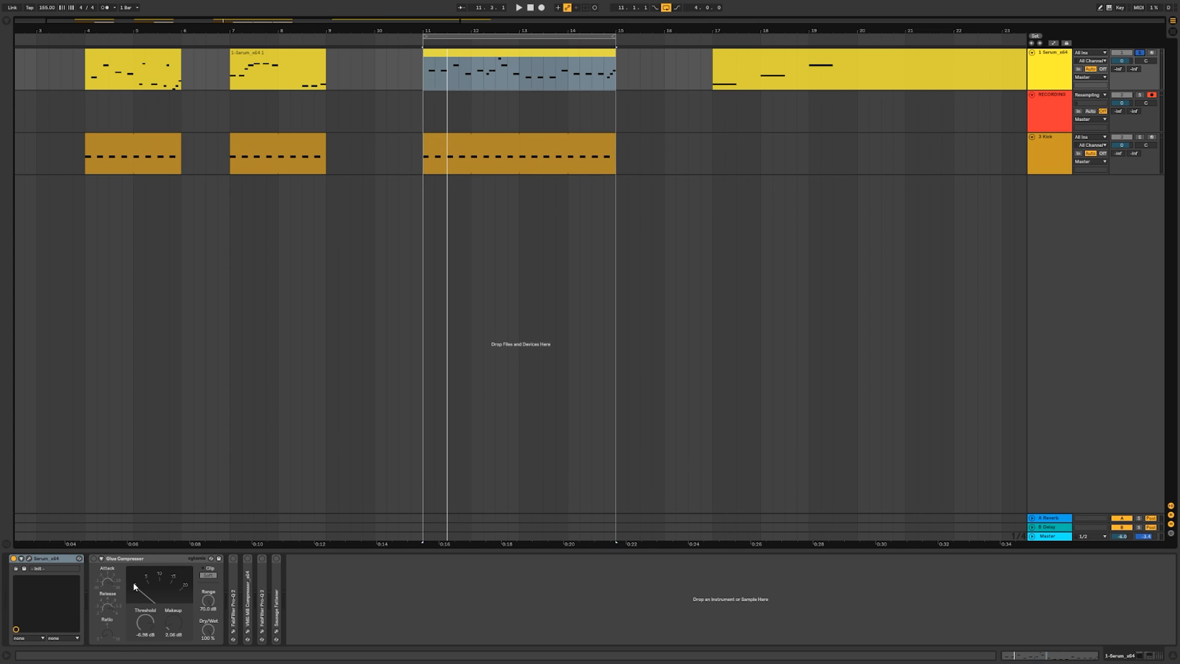
click(150, 566)
key(Delete)
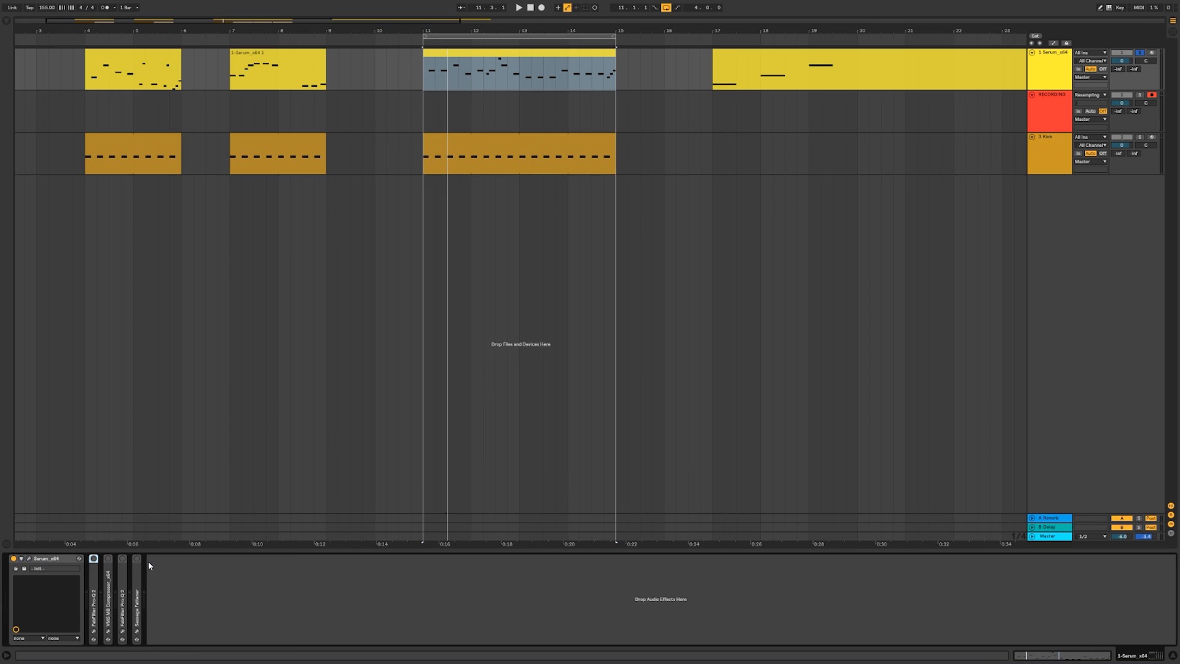
Open the first FabFilter Pro-Q 2 in the chain and raise its upper bell boost while the pattern plays.
click(94, 631)
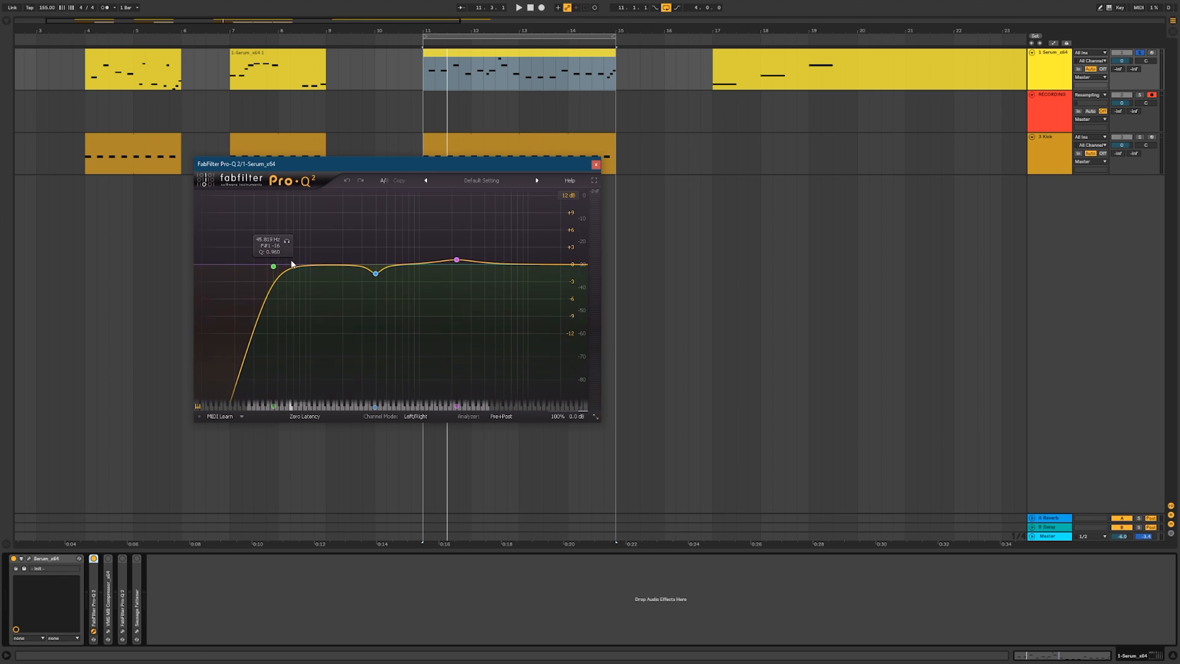
key(space)
mouse_move(458, 260)
mouse_down()
mouse_move(471, 251)
mouse_move(442, 245)
mouse_move(459, 251)
mouse_up()
key(space)
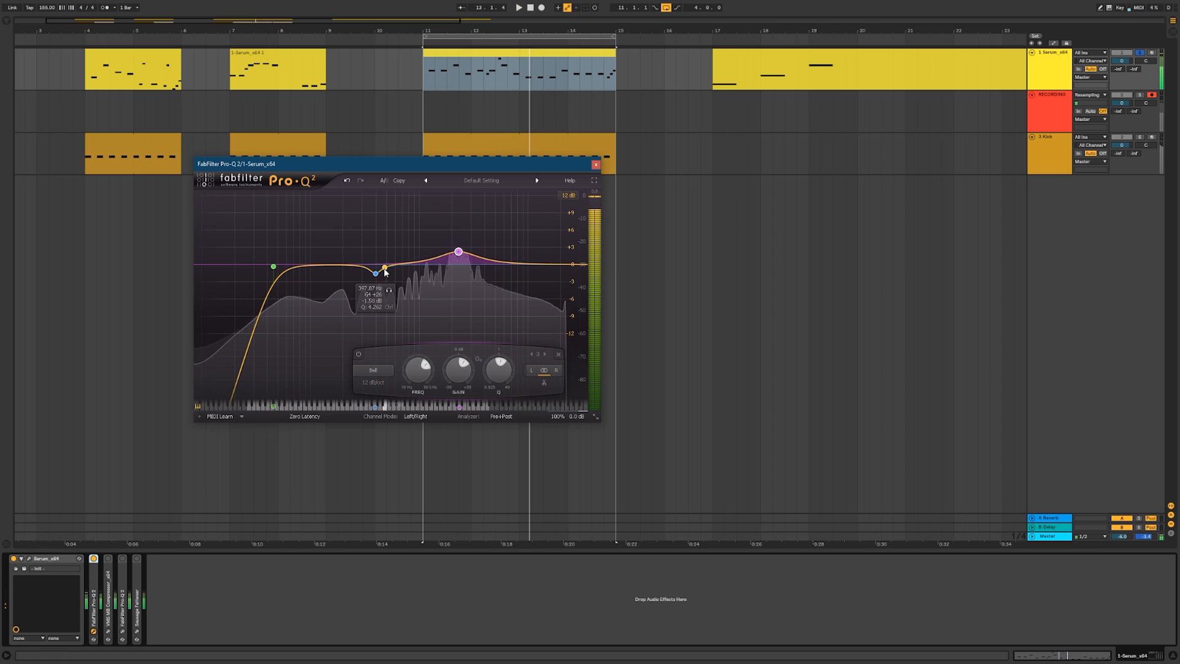
Deepen the equalizer's low-mid bell cut to about -2.25 dB near 414 Hz while listening.
drag(374, 273, 388, 291)
key(space)
click(382, 289)
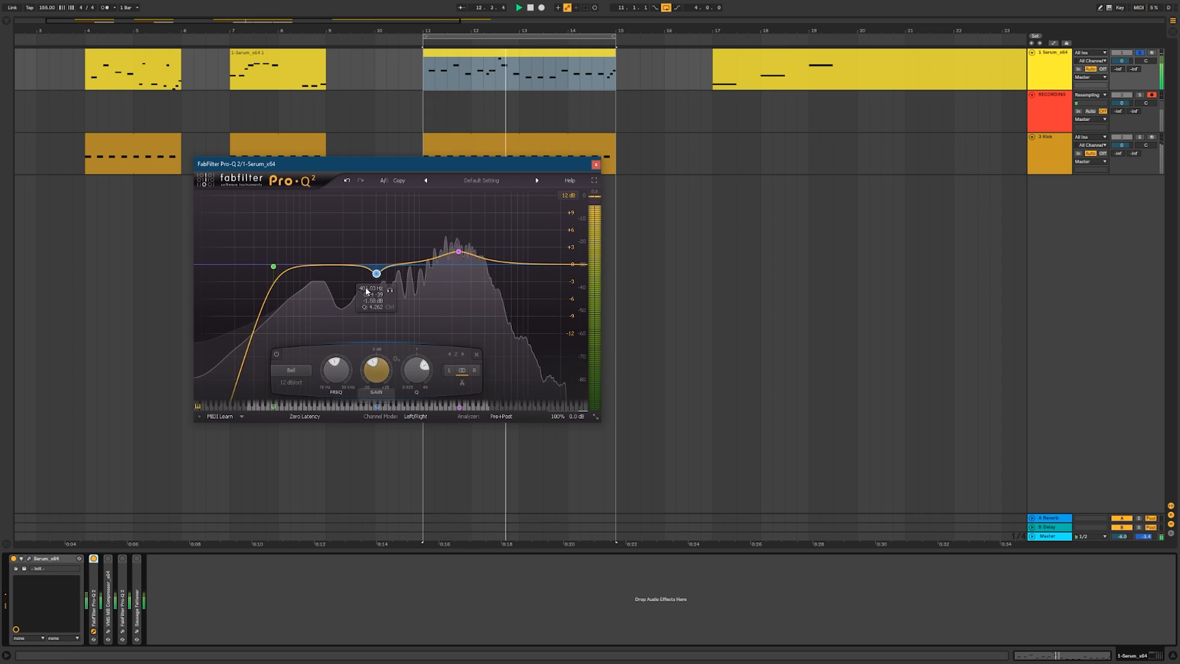
mouse_move(376, 273)
mouse_down()
mouse_move(352, 241)
mouse_move(378, 234)
mouse_move(346, 228)
mouse_move(352, 218)
mouse_move(381, 233)
mouse_move(379, 283)
mouse_up()
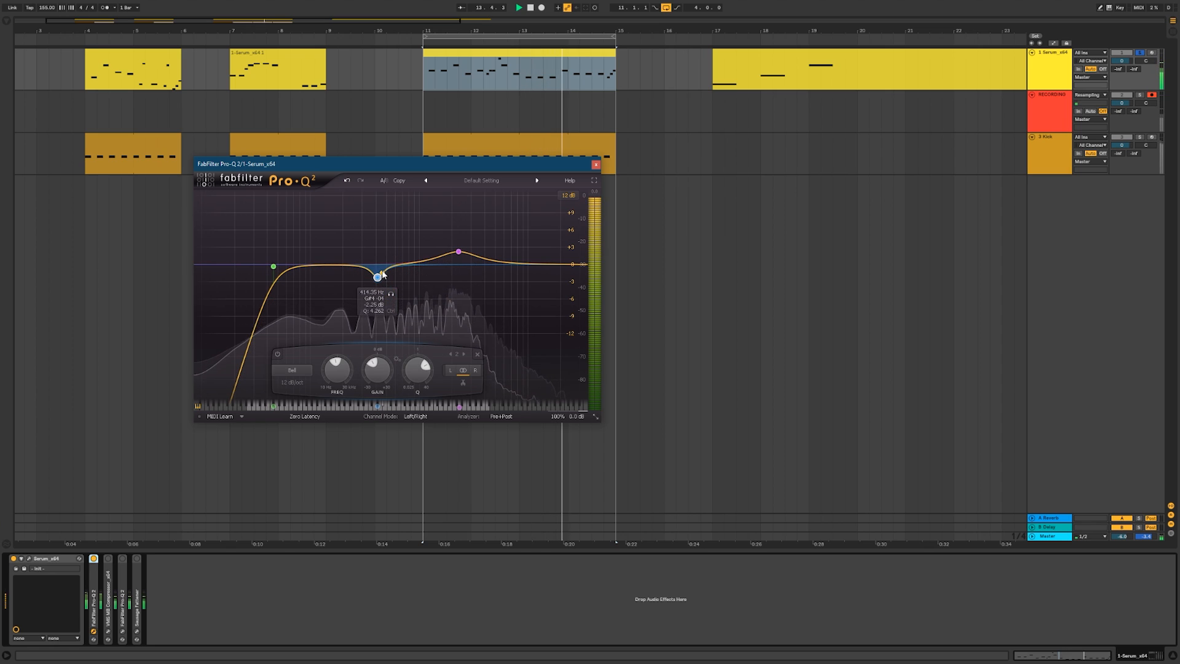
Close the equalizer, enable and open the VMS MB Compressor, and load its Dance Master 2 preset from All Mastering.
click(595, 165)
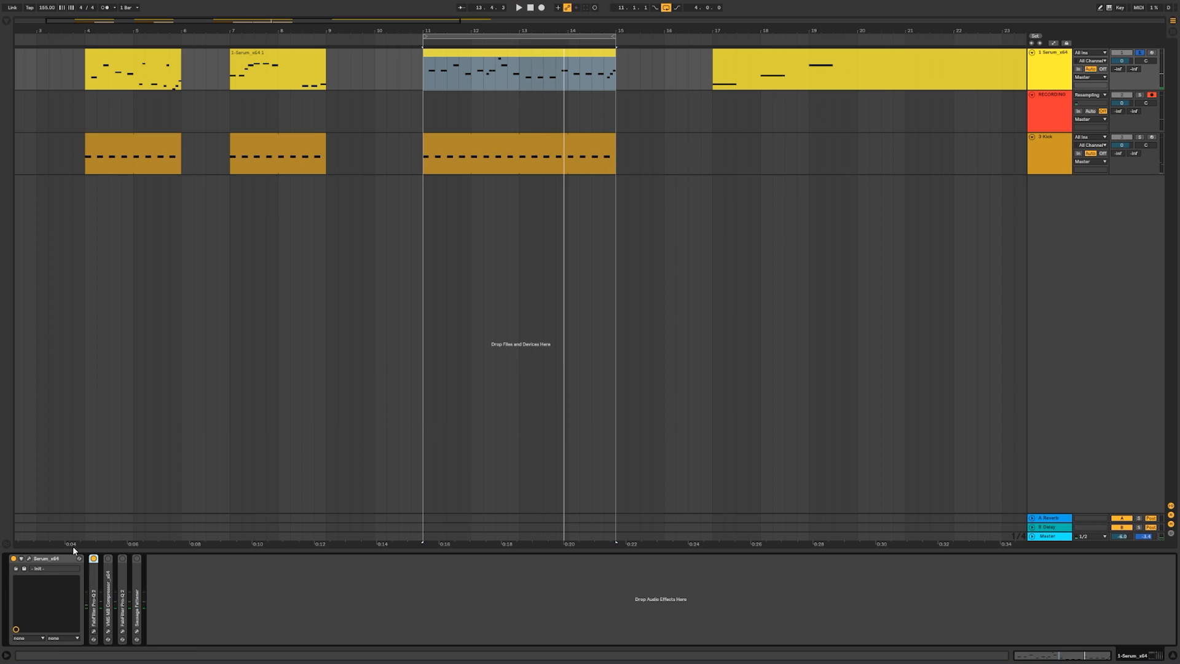
click(108, 632)
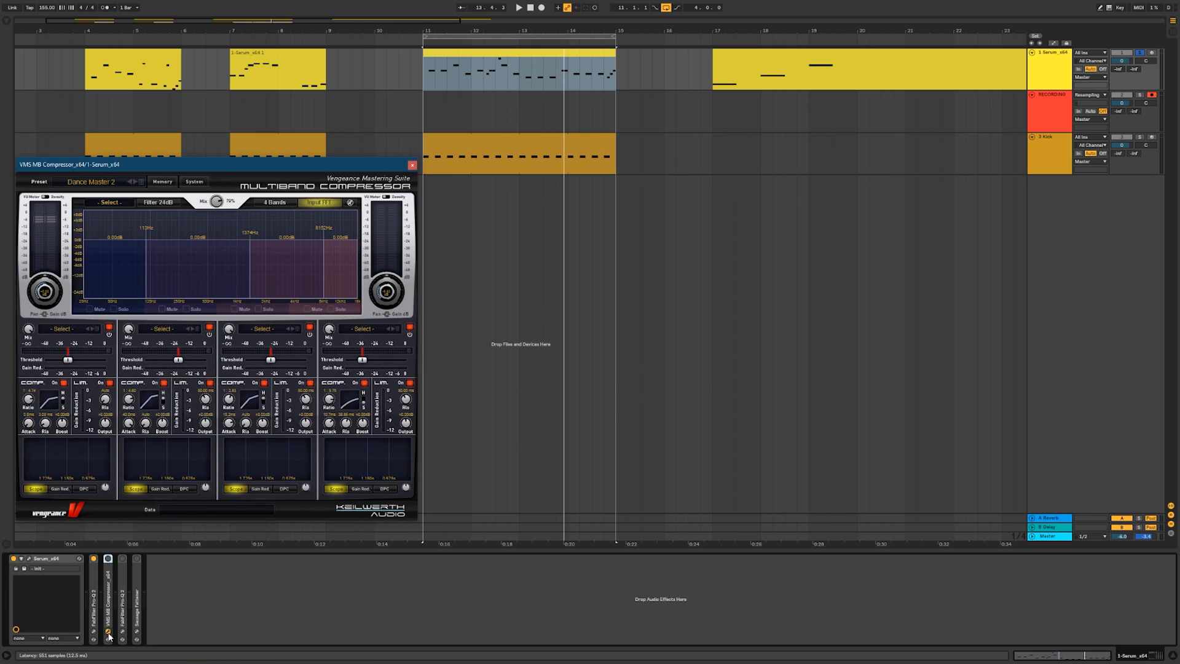
drag(112, 165, 420, 160)
click(421, 178)
mouse_move(408, 238)
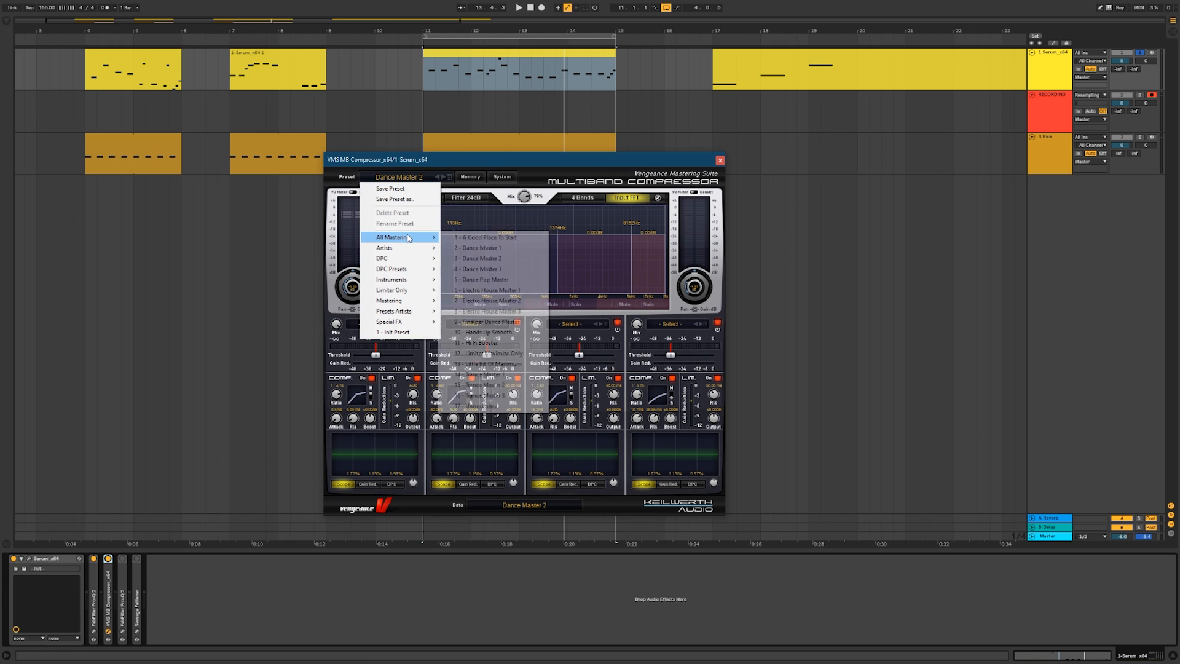
click(489, 260)
key(space)
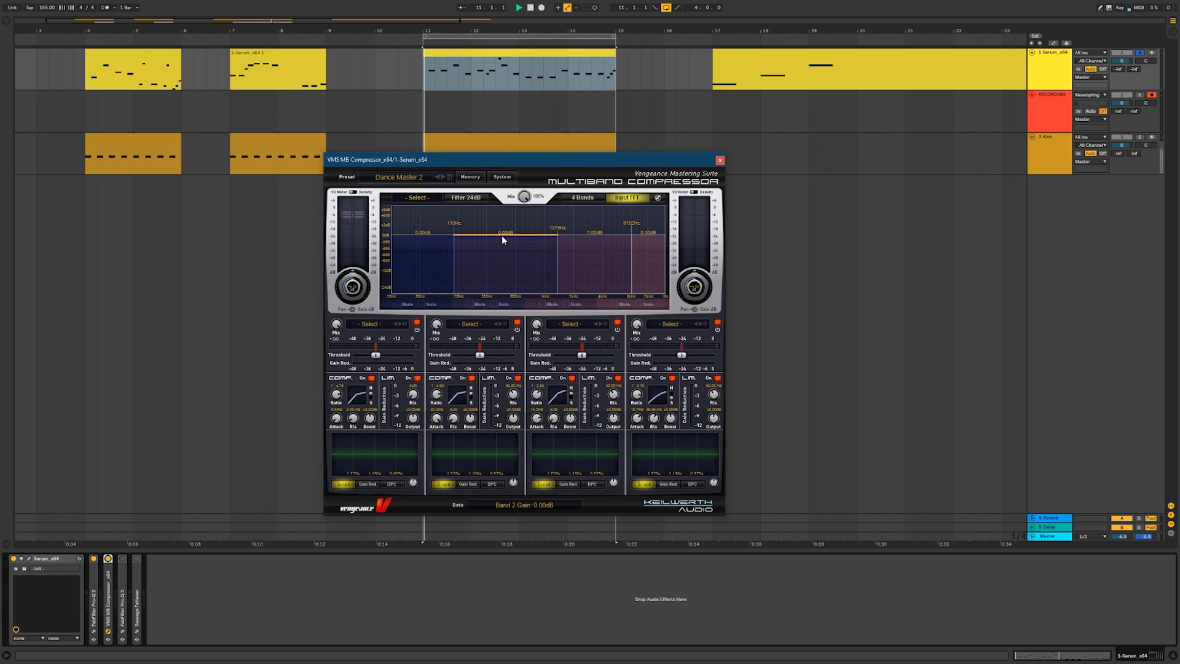
Set the multiband compressor's mix to about 75% and its output gain to about -5.48 dB while listening, then close it.
drag(524, 196, 527, 215)
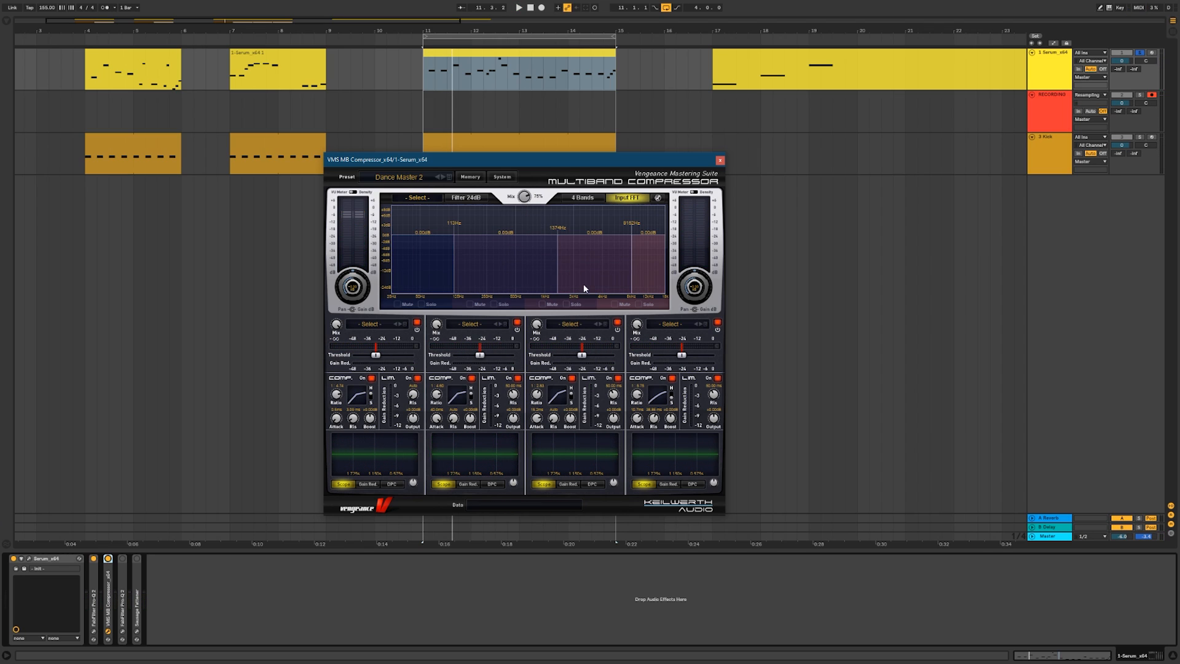
key(space)
drag(693, 287, 693, 303)
key(space)
key(space)
key(space)
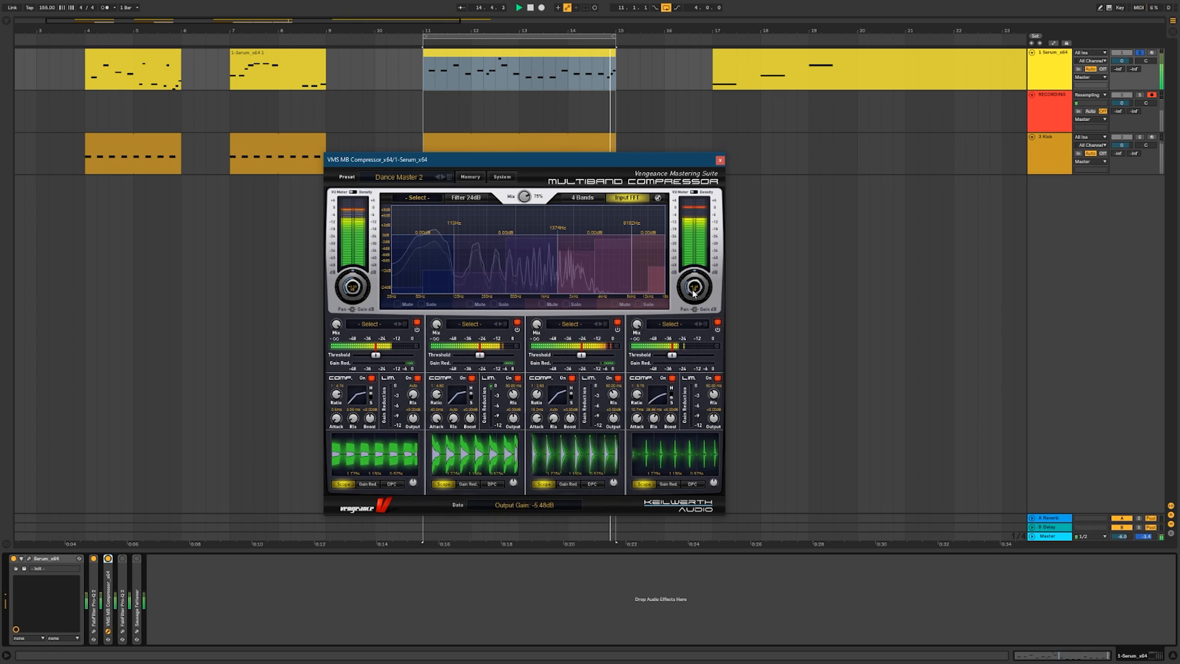
key(space)
click(718, 160)
key(space)
key(space)
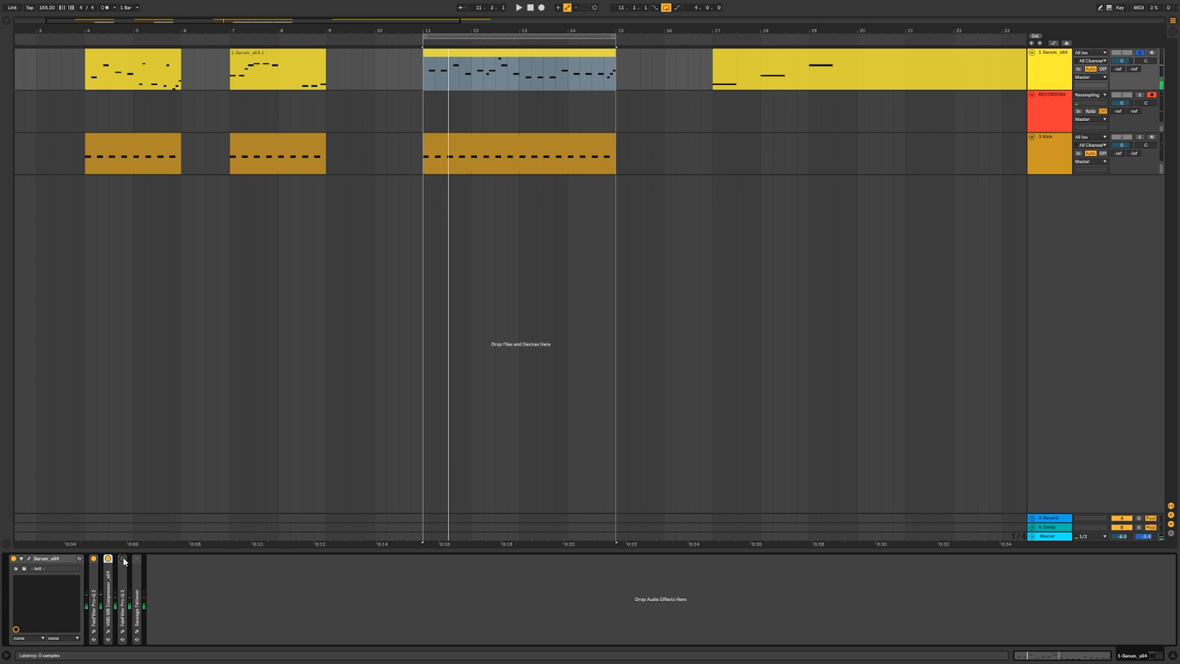
Enable and open the second FabFilter Pro-Q 2 and set its low-mid bell cut to about -1 dB near 347 Hz.
click(123, 631)
drag(332, 172, 499, 186)
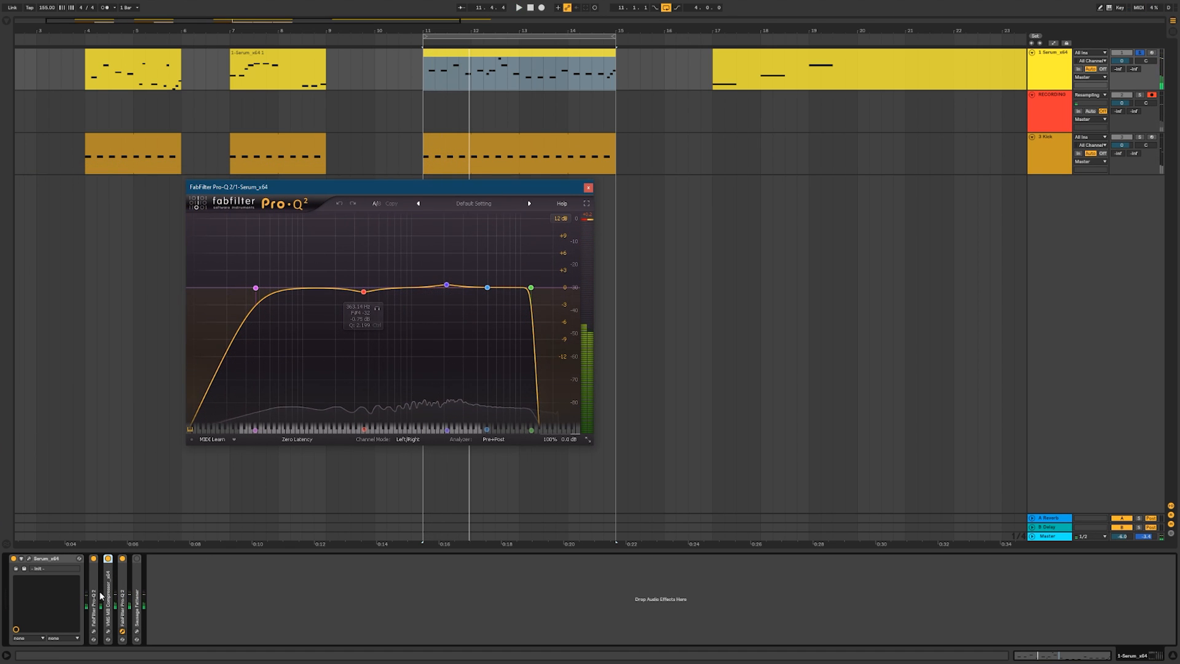
click(29, 559)
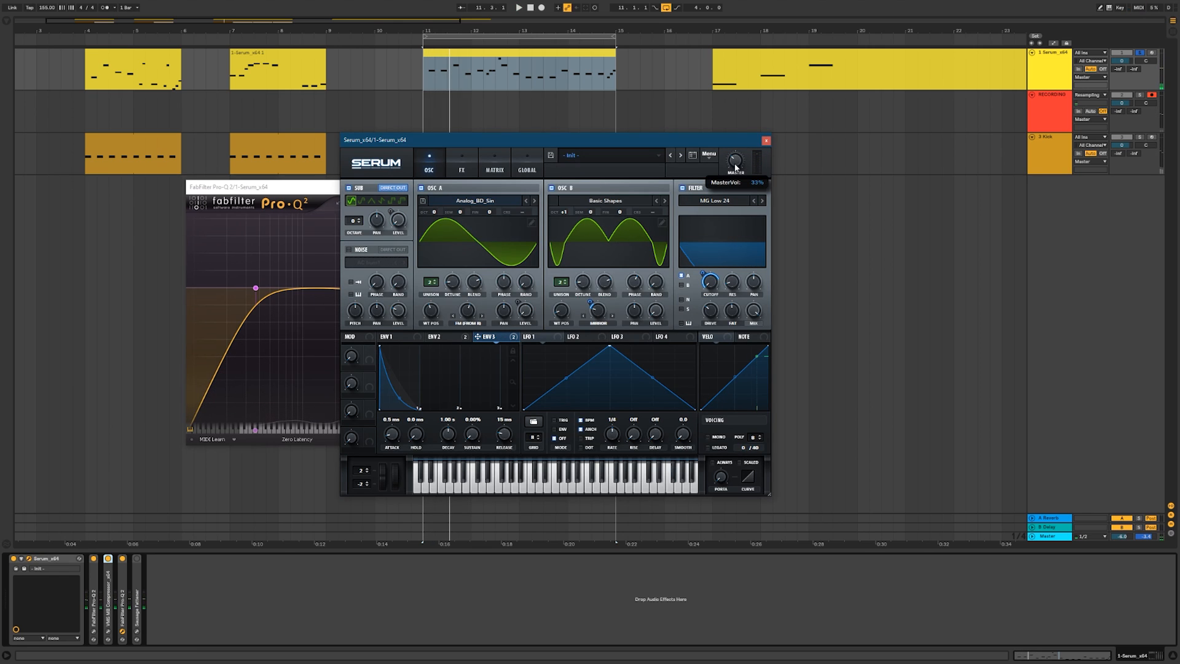
click(766, 141)
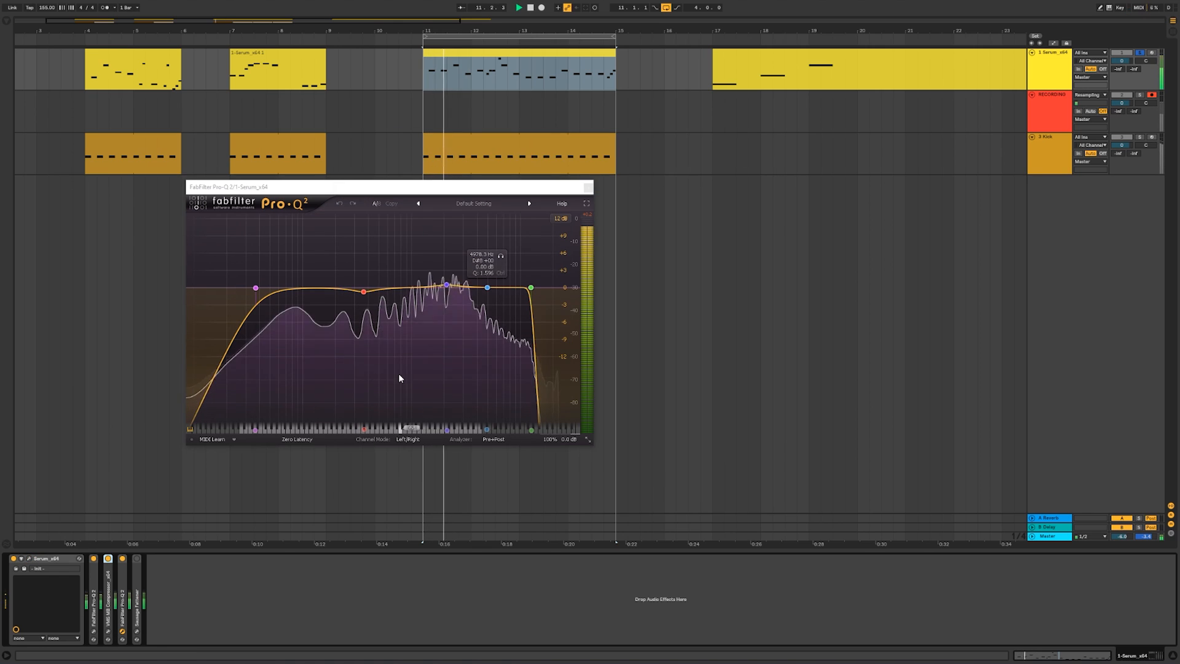
drag(502, 187, 514, 188)
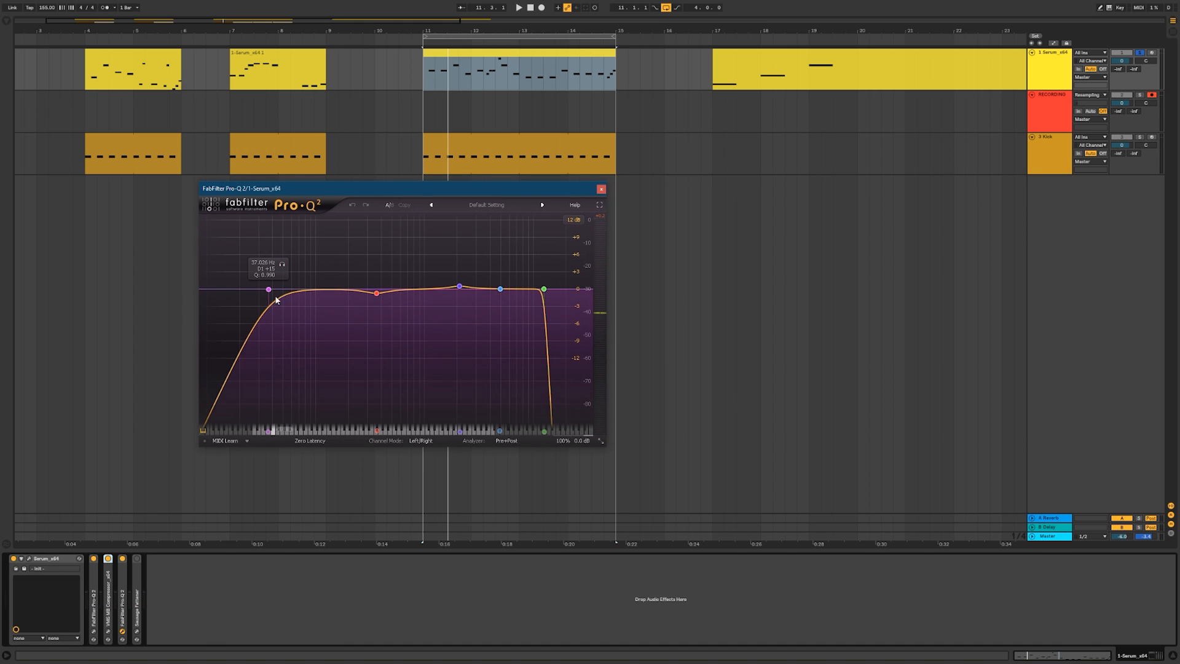
click(376, 293)
key(space)
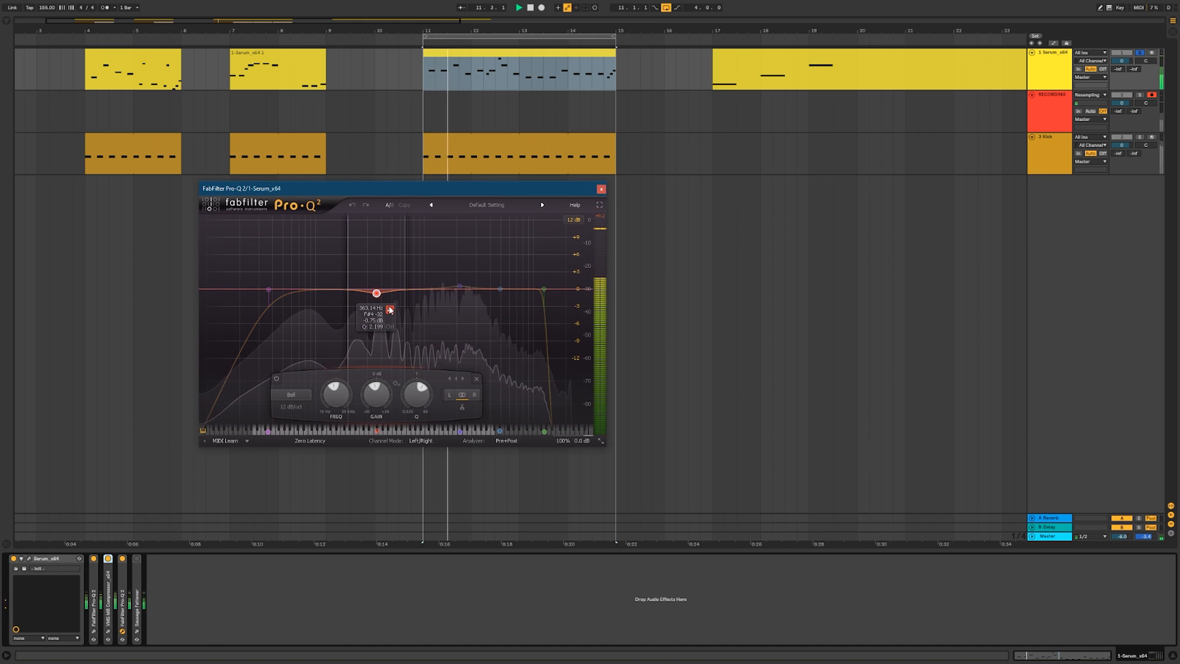
key(space)
mouse_move(376, 297)
mouse_down()
mouse_move(386, 319)
mouse_move(375, 262)
mouse_move(376, 296)
mouse_up()
key(space)
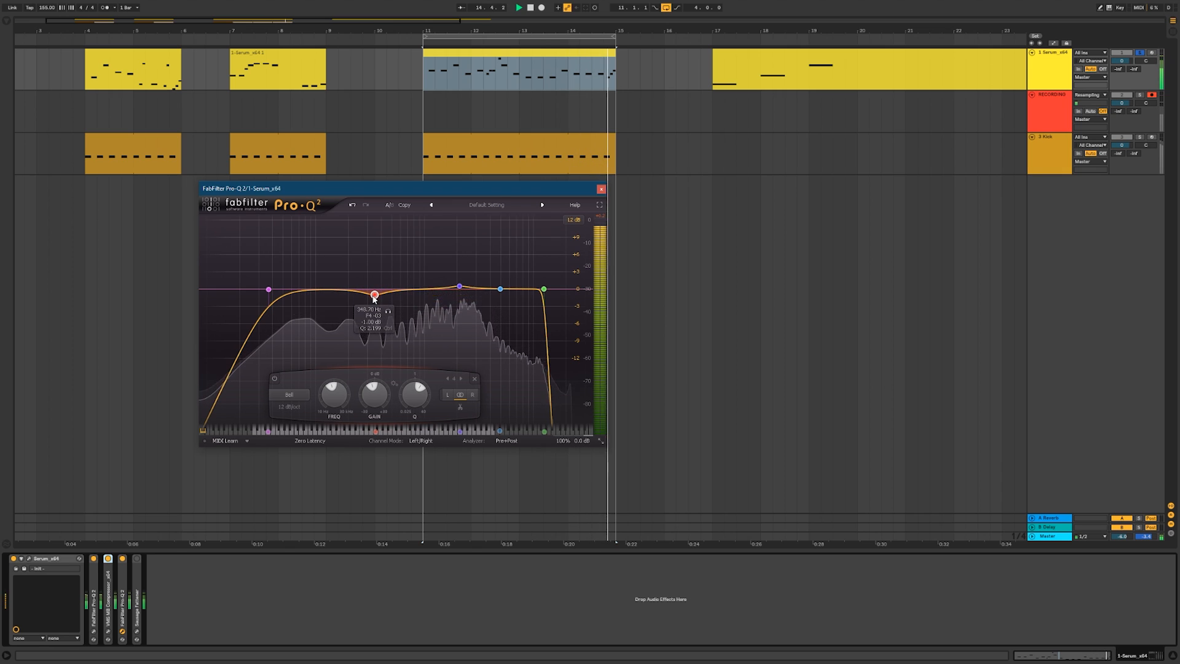
key(space)
Raise the upper-mid bell and shift it lower in frequency, and boost the high band near 4978 Hz by about 0.58 dB.
click(460, 286)
drag(459, 292, 500, 286)
key(space)
key(space)
scroll(501, 276, down, 4)
key(space)
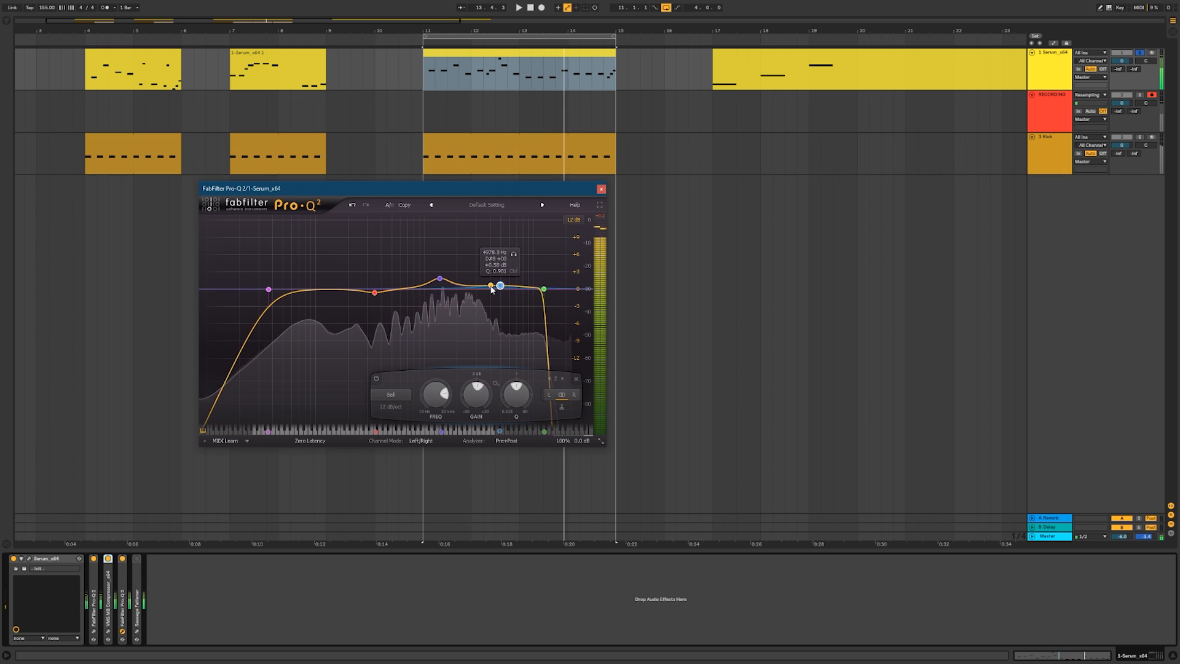
Lower the equalizer's high cut to about 10129 Hz and close the equalizer.
click(543, 289)
drag(557, 265, 548, 268)
key(space)
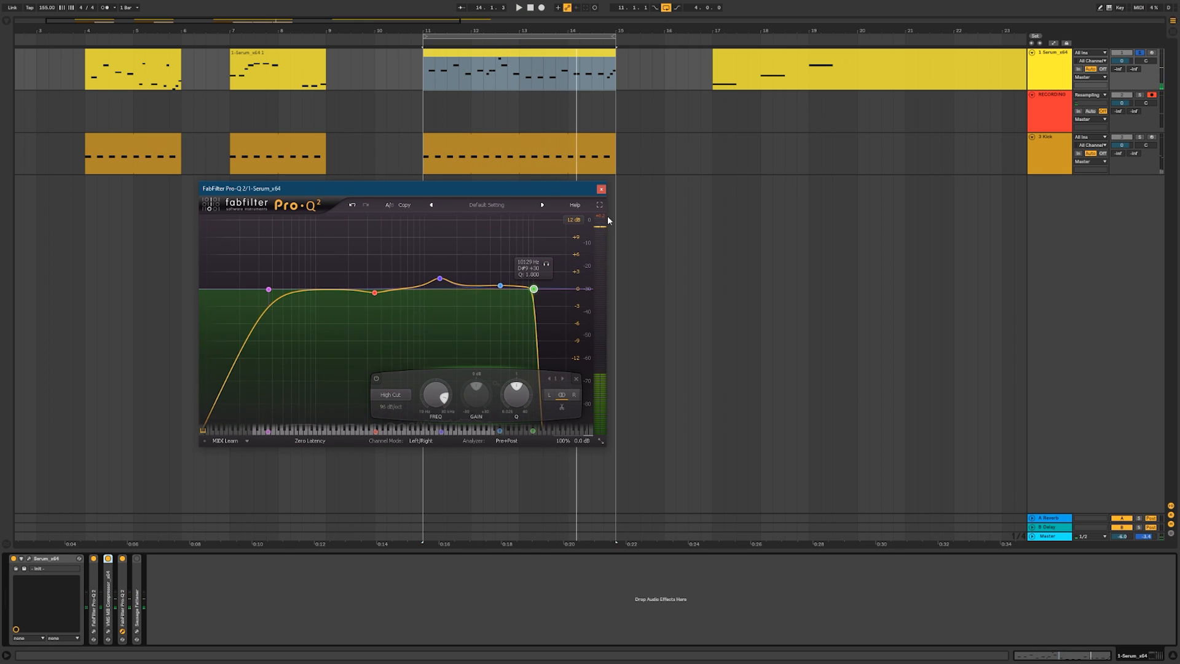
click(602, 189)
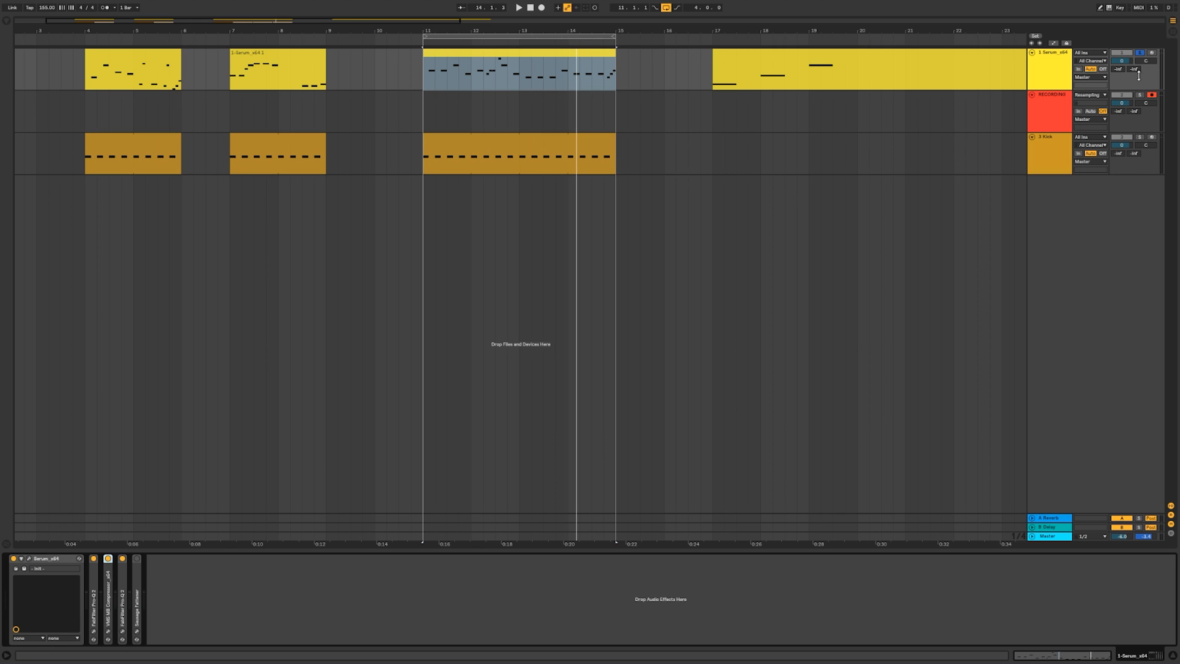
Enable the Sausage Fattener on the Serum track, fine-tune its Fatness while the pattern plays with the kick, and close it.
key(space)
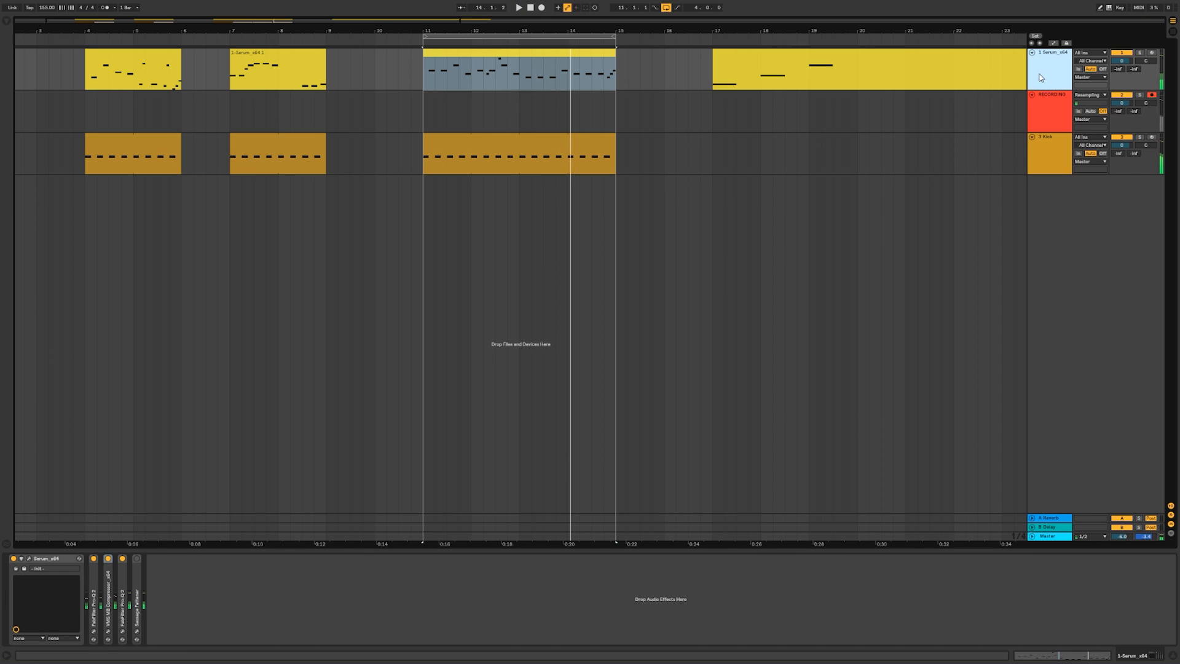
click(136, 558)
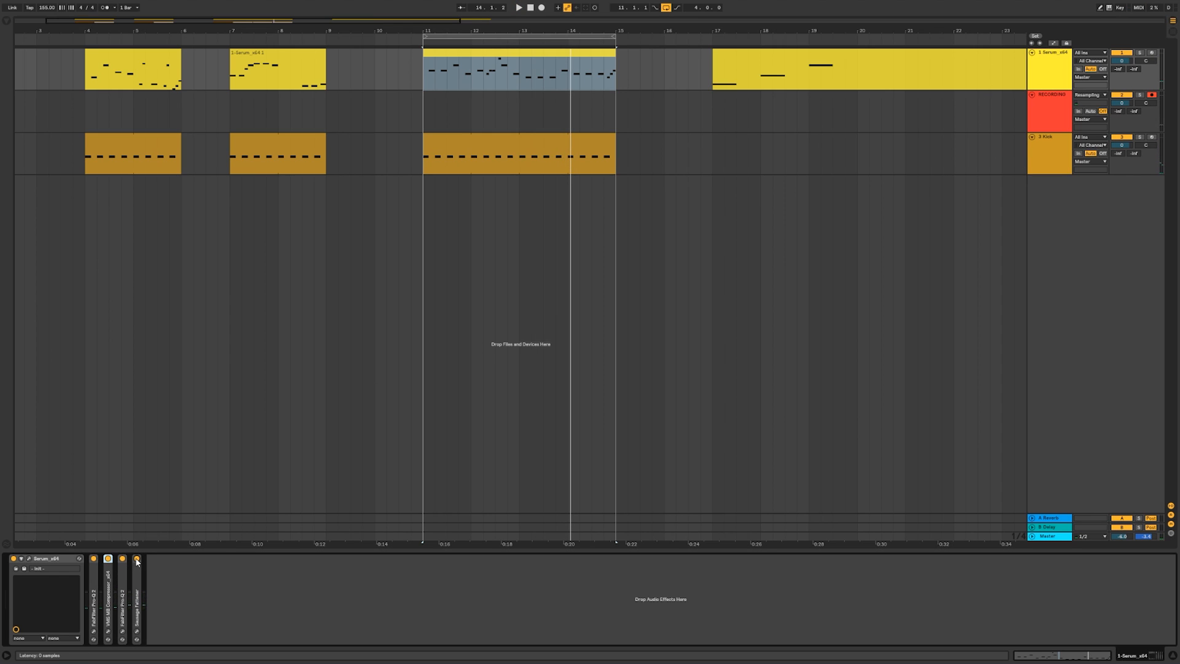
click(136, 633)
drag(293, 228, 414, 242)
key(space)
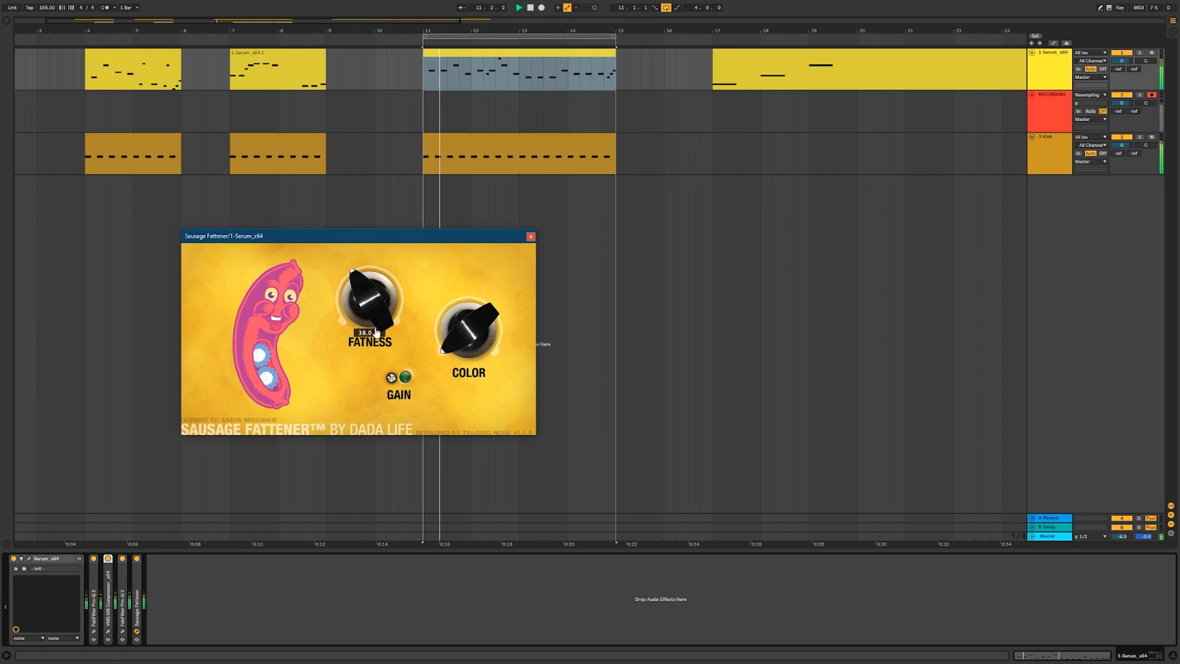
drag(365, 322, 373, 300)
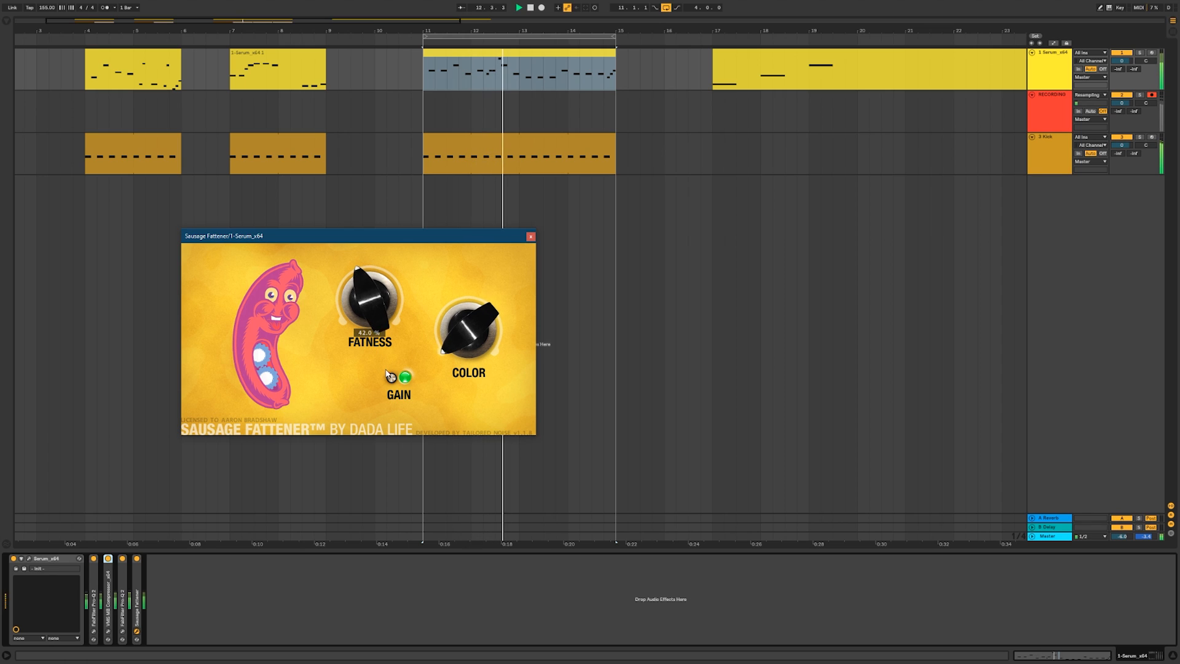
drag(366, 291, 365, 302)
key(space)
click(533, 236)
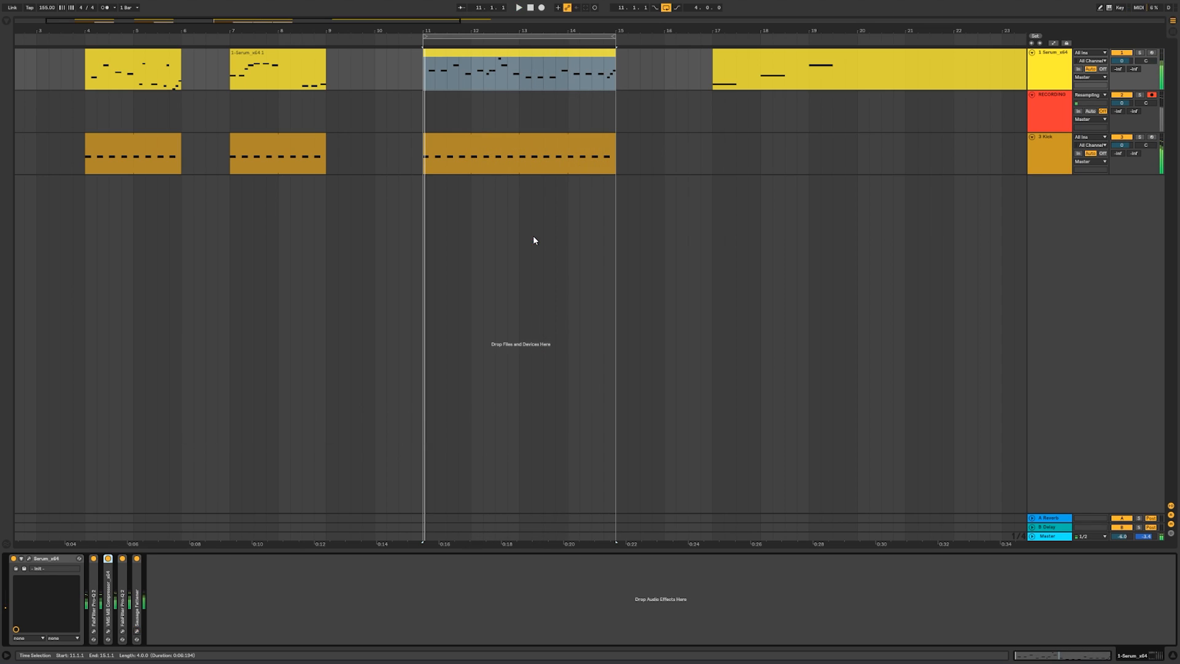
Reopen Serum, load the Digital wavetable Hype into oscillator B, and adjust its Mirror warp amount while listening.
click(28, 559)
key(space)
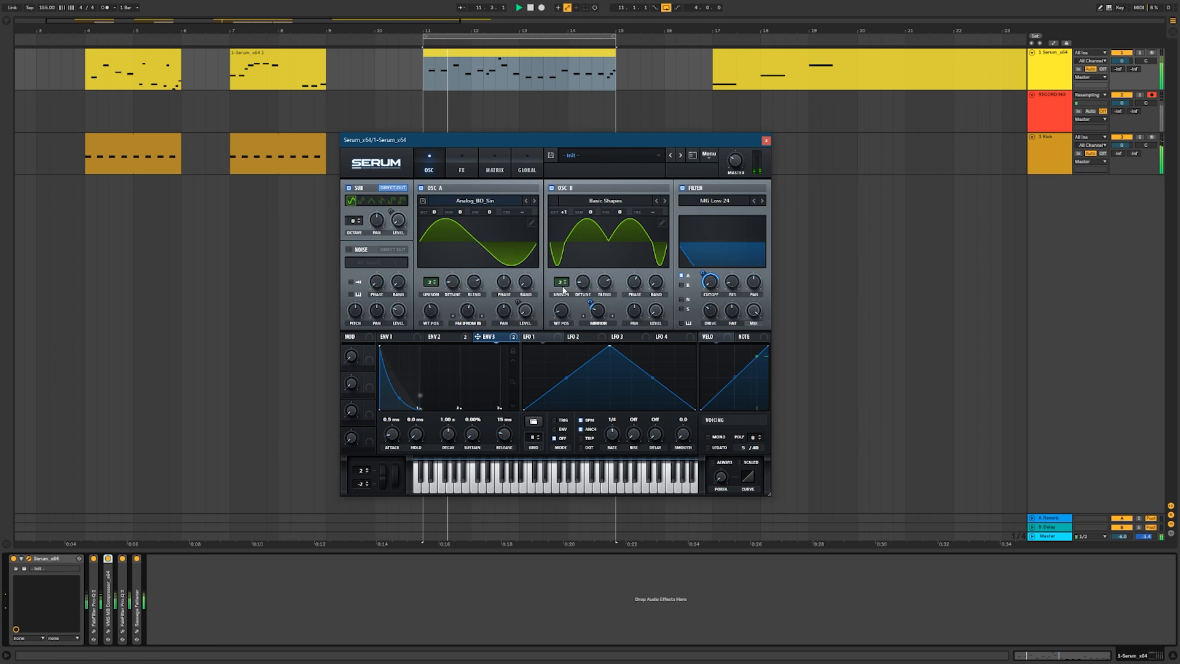
click(599, 201)
mouse_move(607, 233)
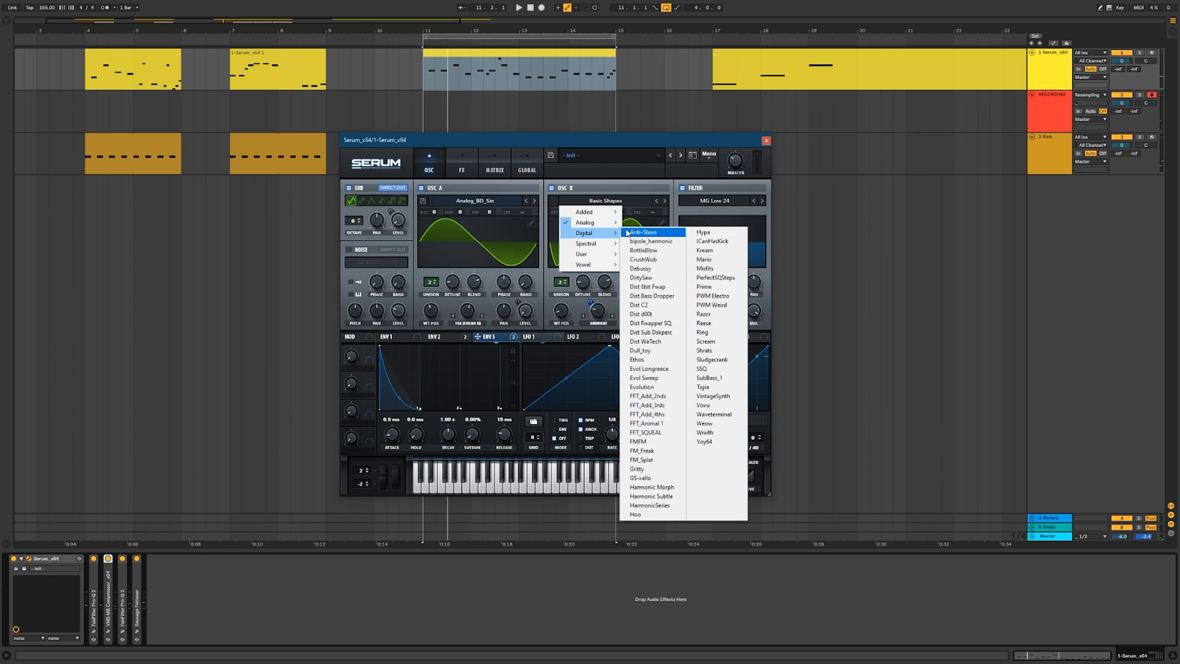
click(717, 233)
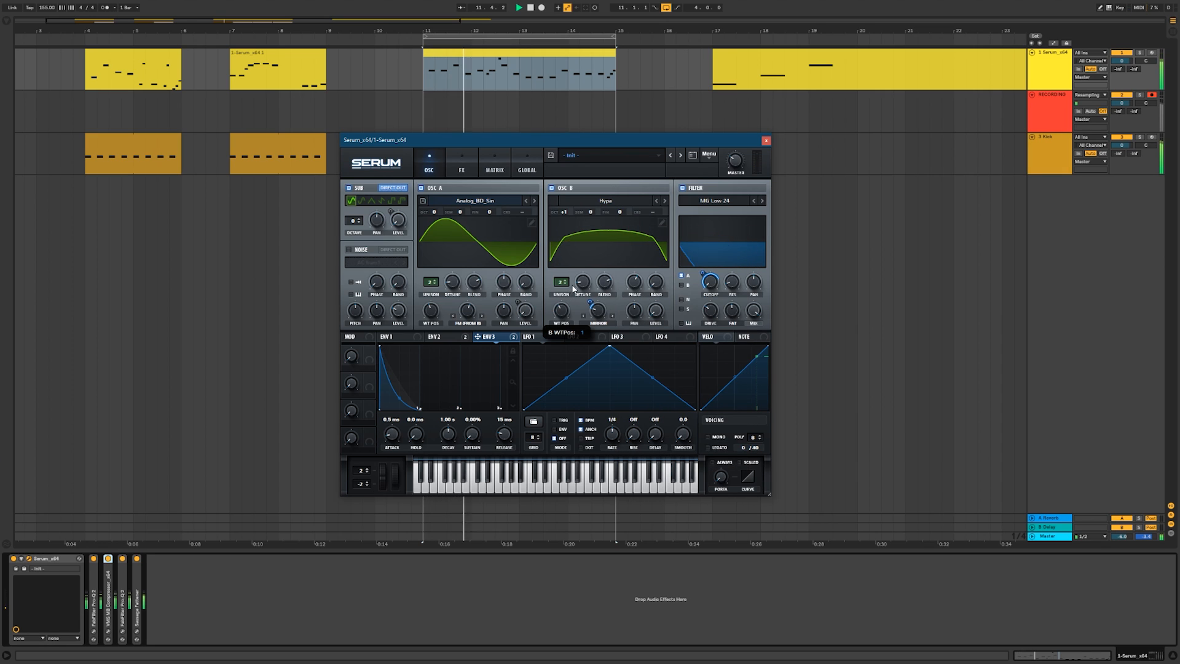
drag(598, 318, 610, 298)
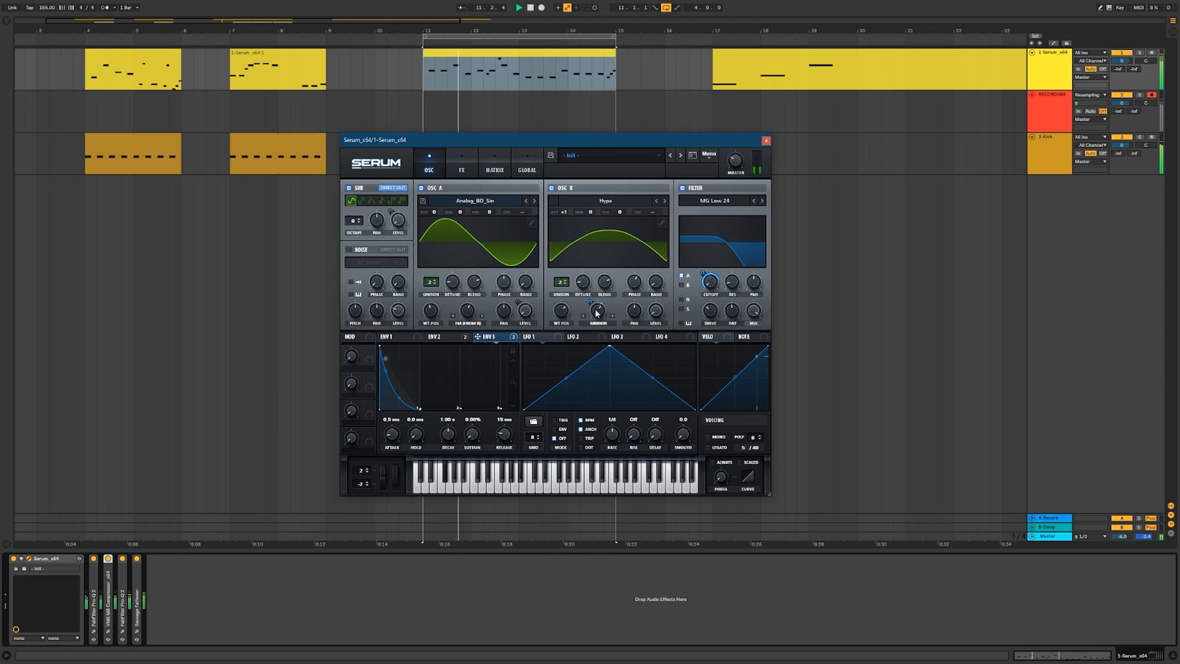
mouse_move(706, 273)
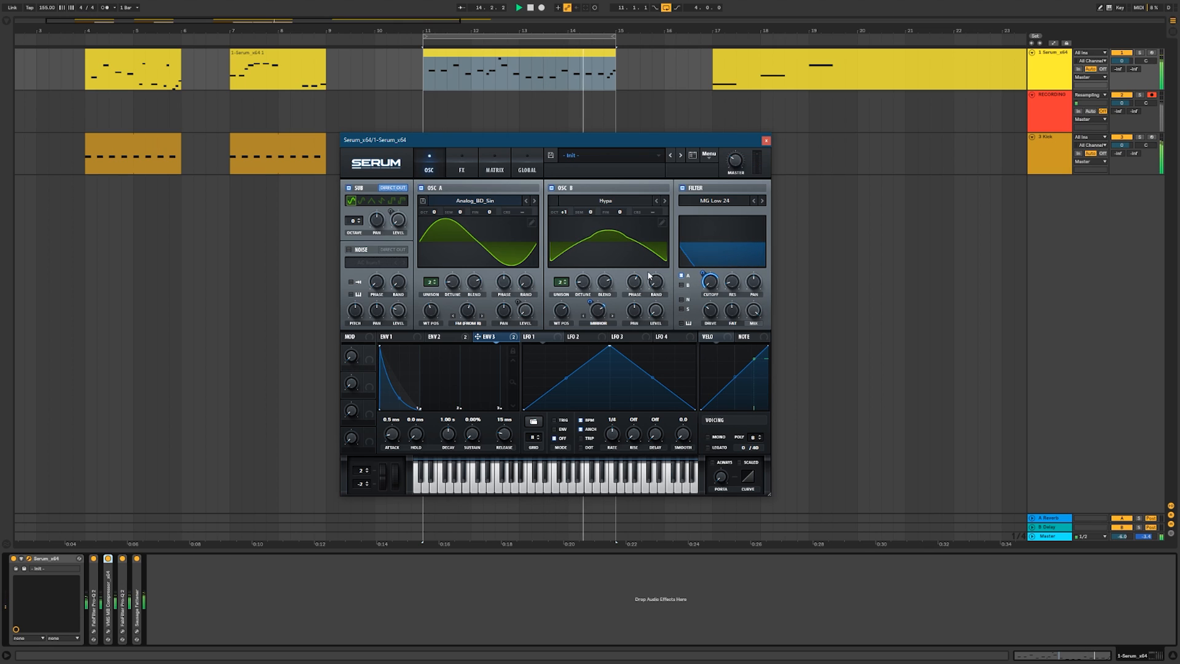
key(space)
Switch oscillator B to the Kream wavetable and readjust its Mirror warp amount while listening.
click(664, 201)
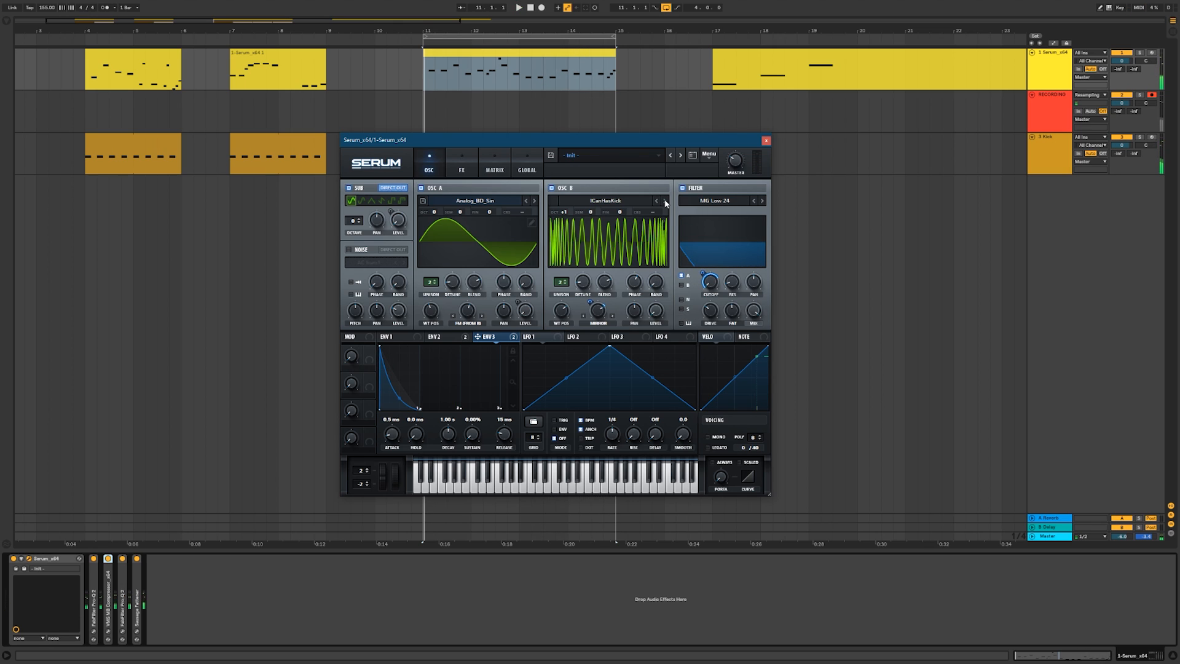
click(666, 201)
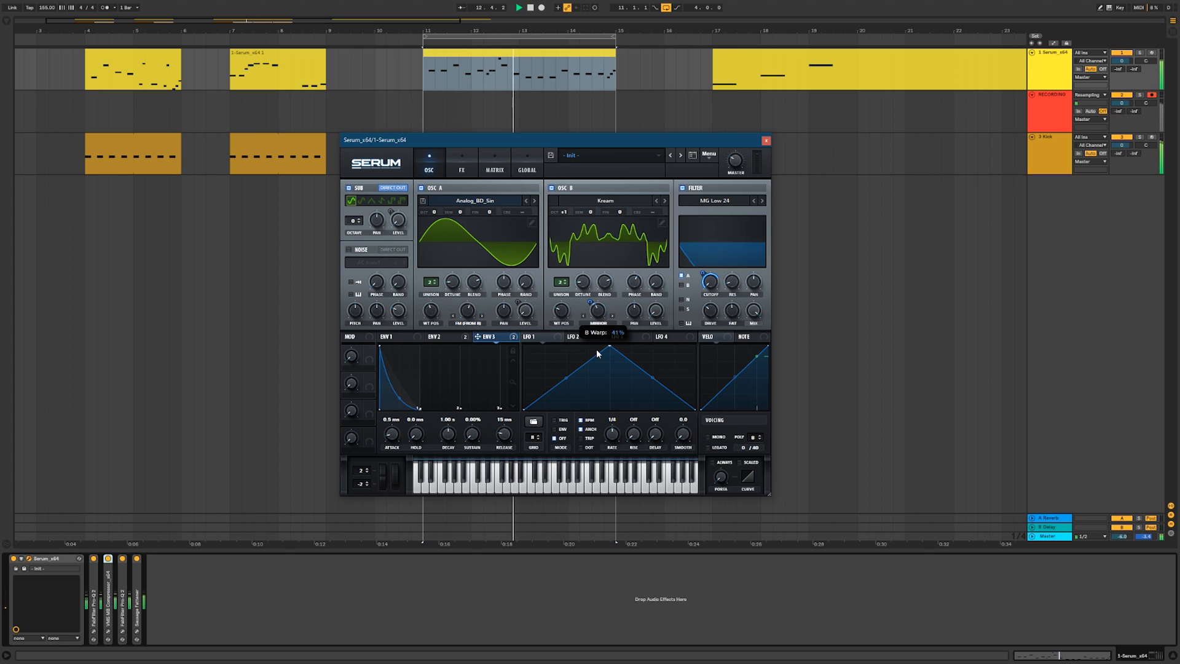
mouse_move(596, 305)
mouse_down()
mouse_move(599, 287)
mouse_move(600, 312)
mouse_up()
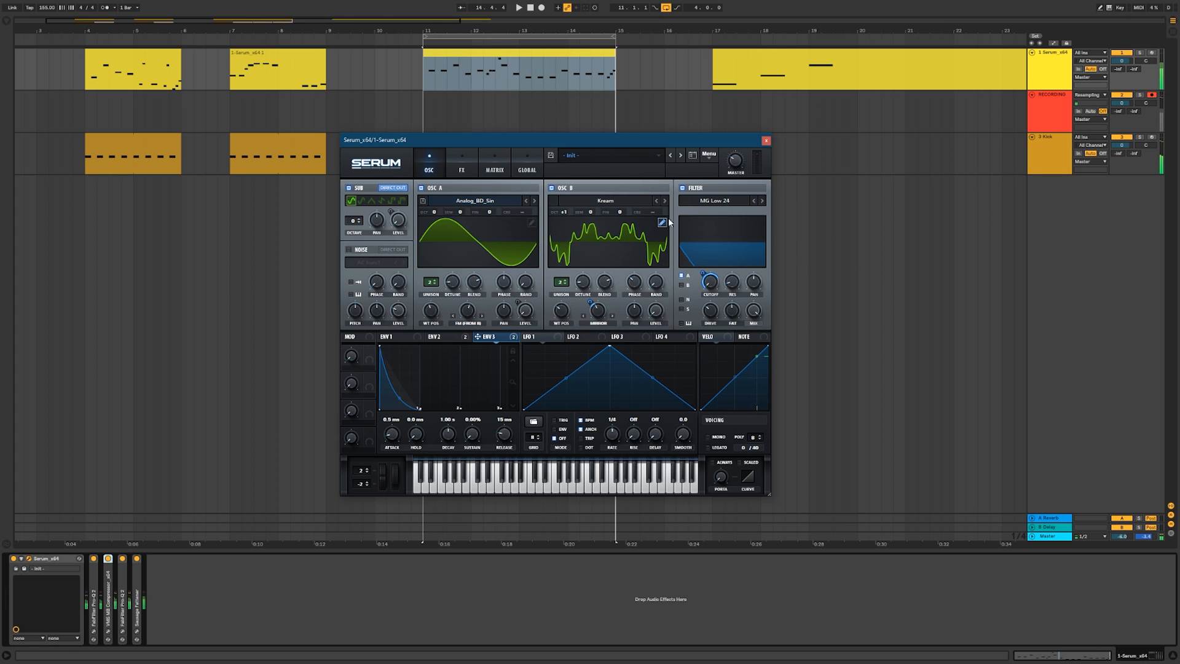
Change Serum's filter type to MG Low 18 and adjust oscillator B's octave.
click(754, 201)
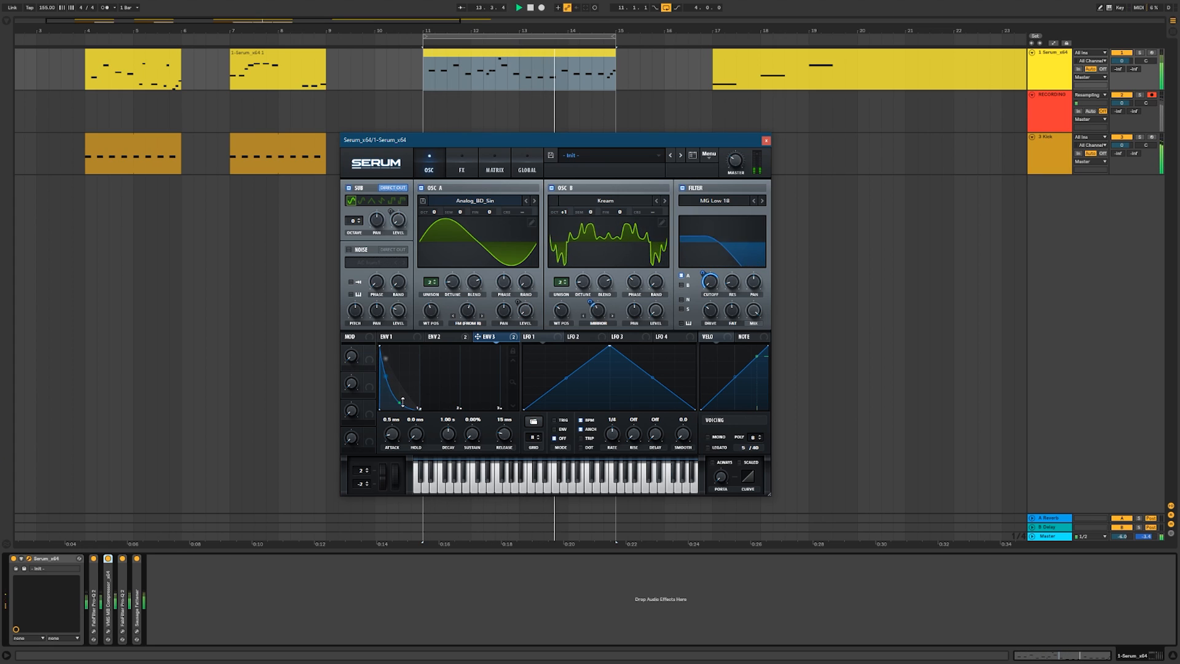
mouse_move(736, 307)
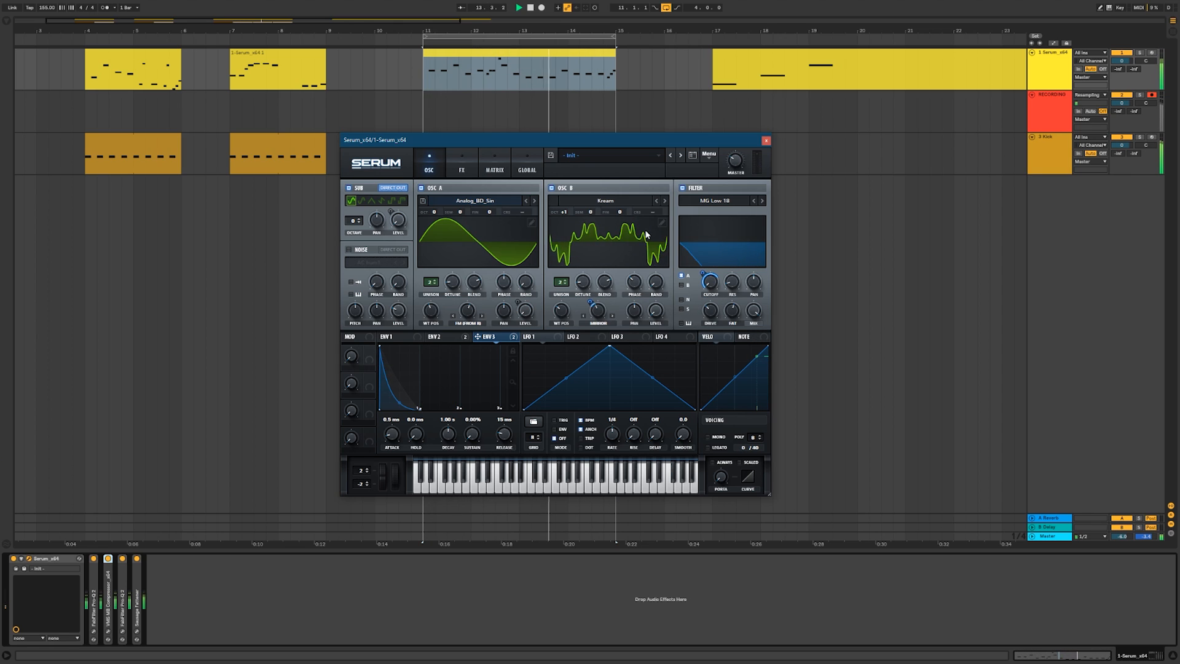
mouse_move(574, 318)
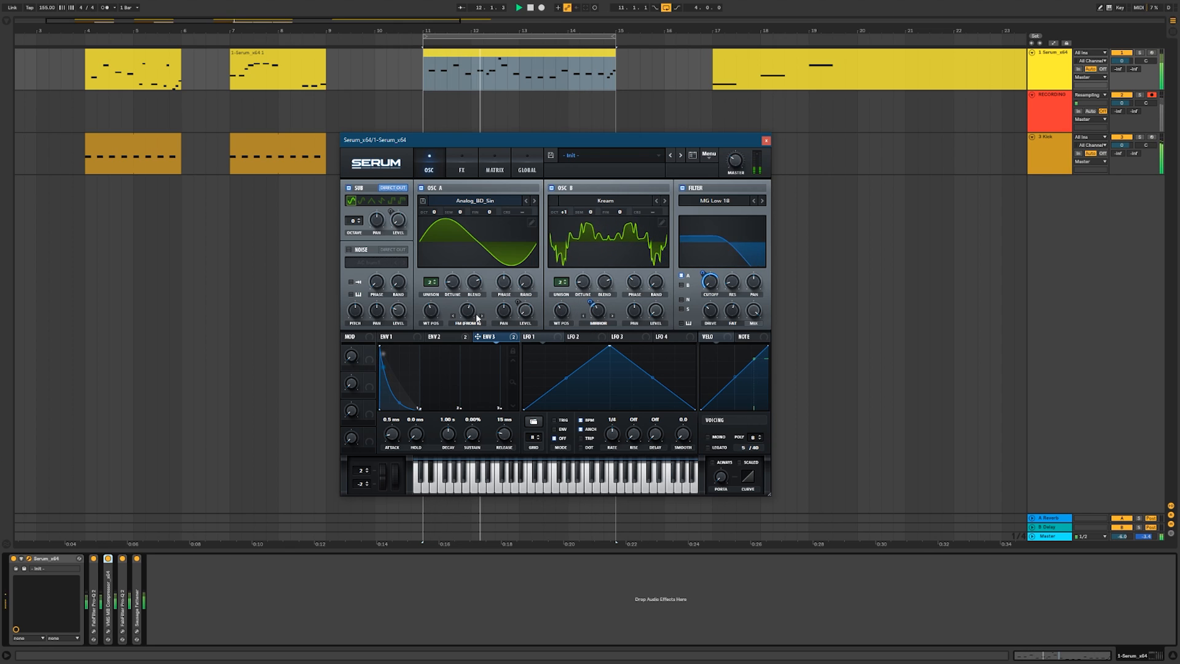
mouse_move(475, 311)
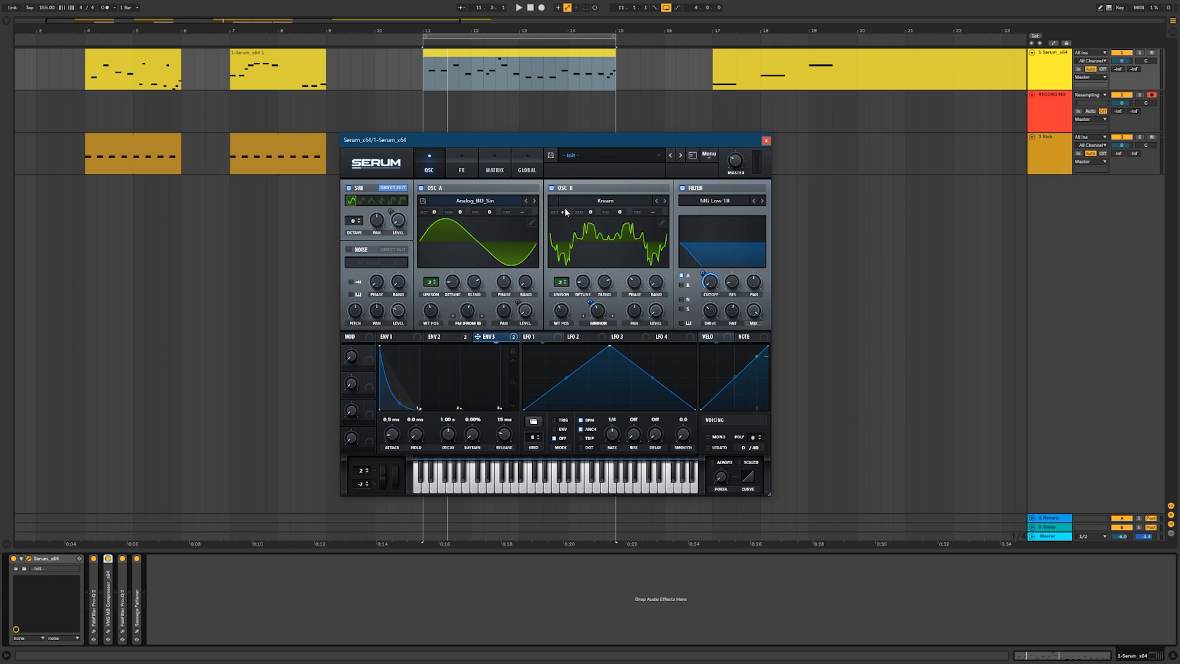
drag(560, 215, 560, 222)
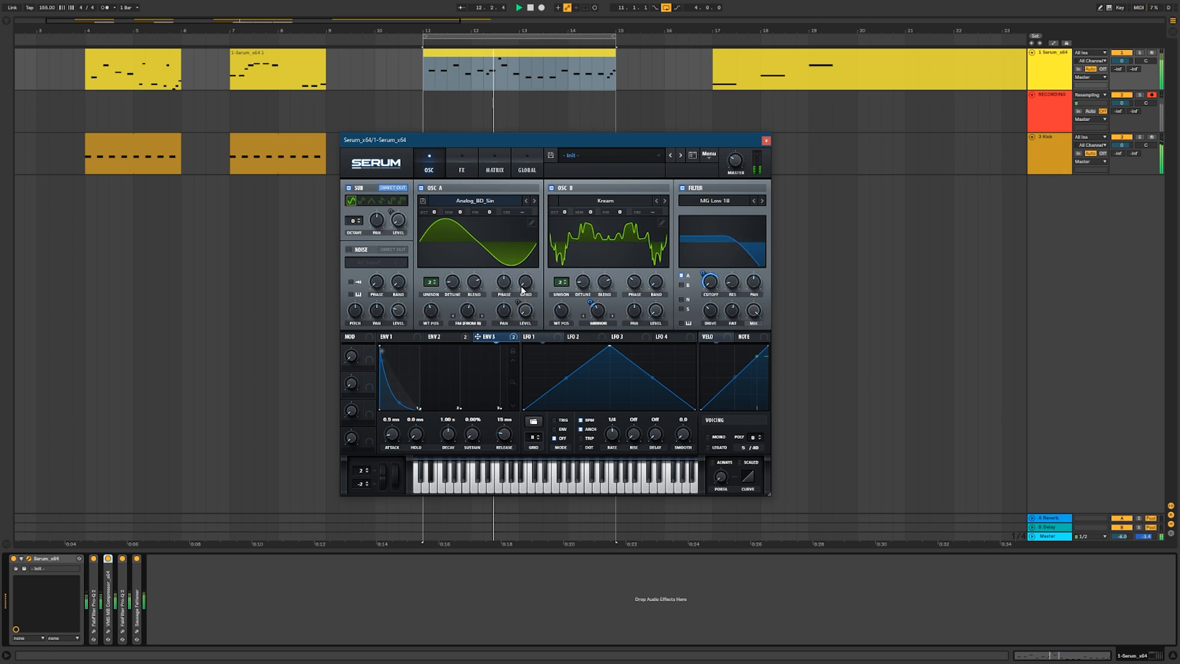
Set oscillator A's FM warp amount to about 66% and raise oscillator B's wavetable position while listening.
drag(470, 310, 473, 308)
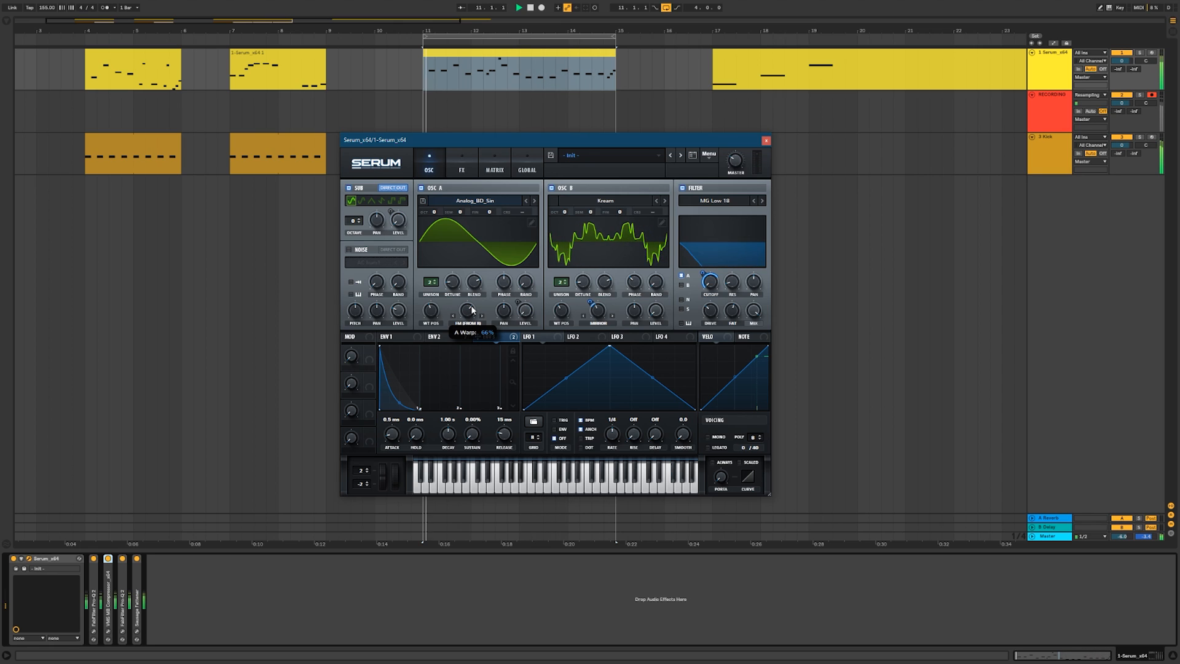
mouse_move(605, 303)
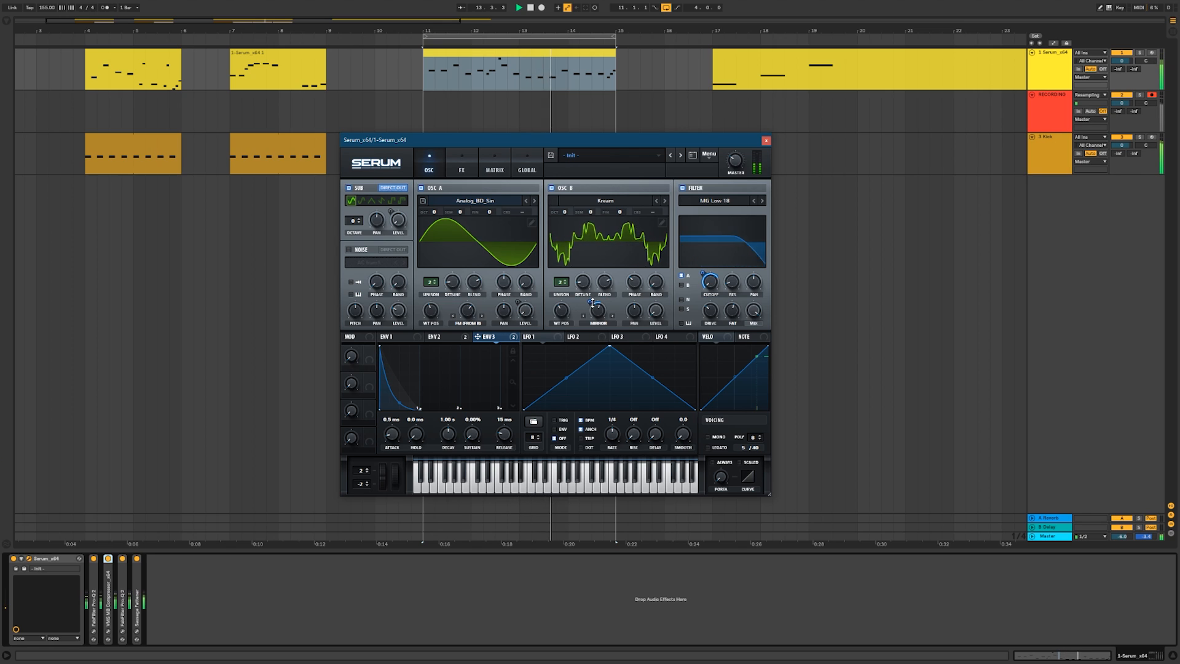
mouse_move(701, 270)
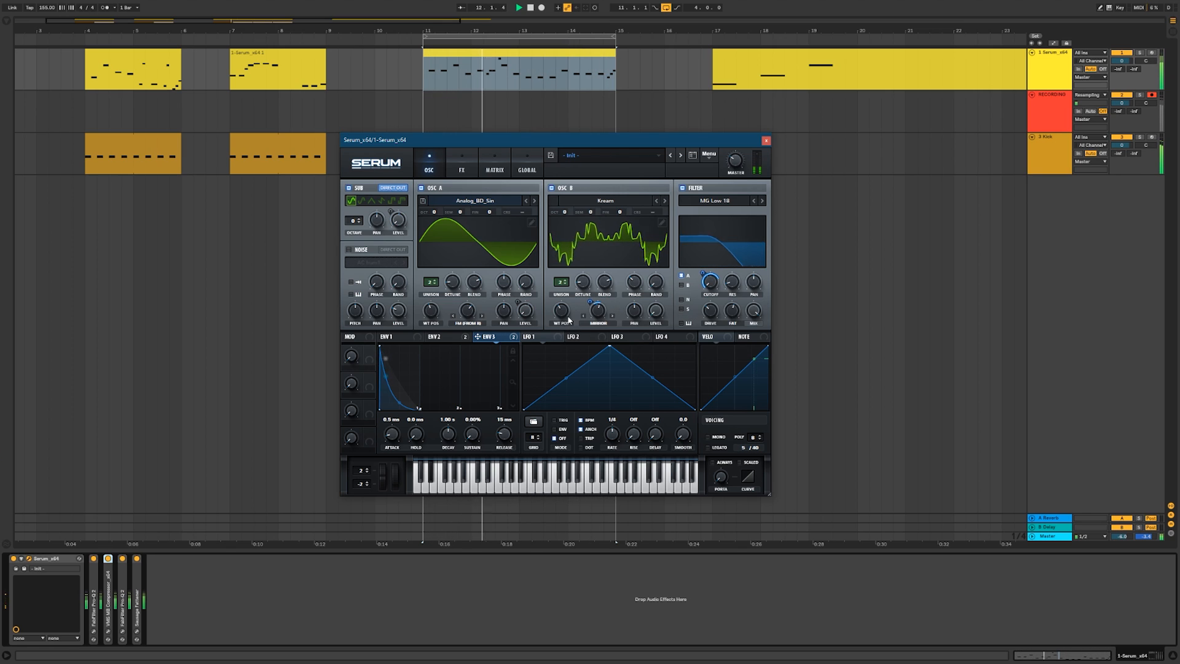
drag(565, 314, 565, 307)
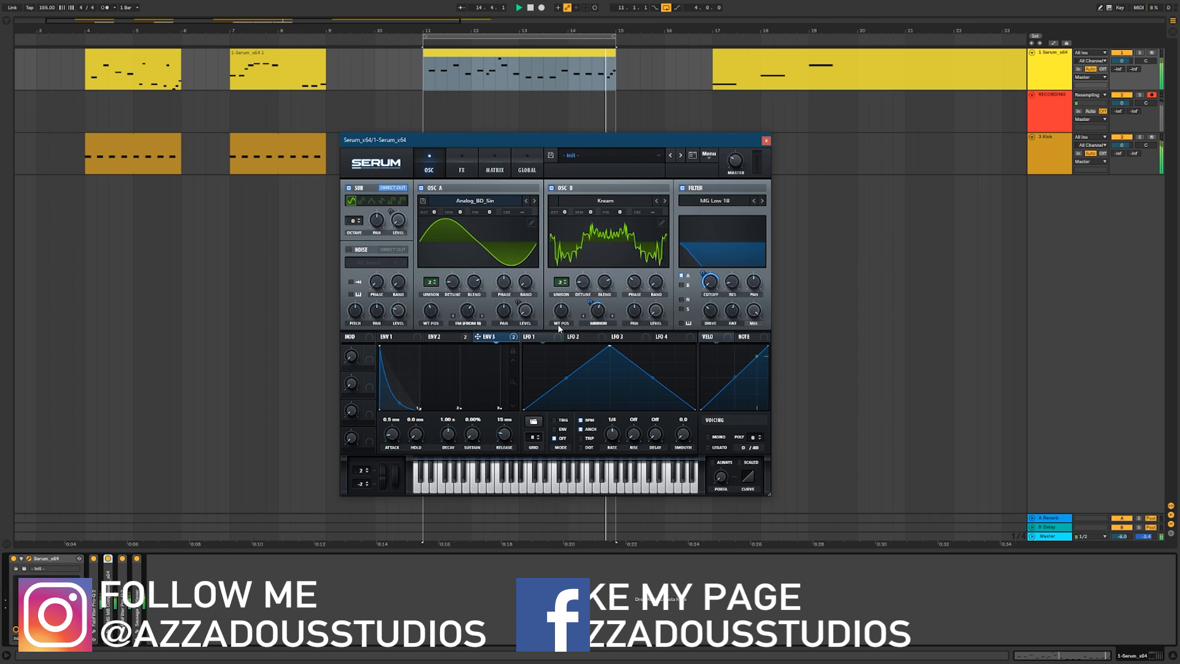